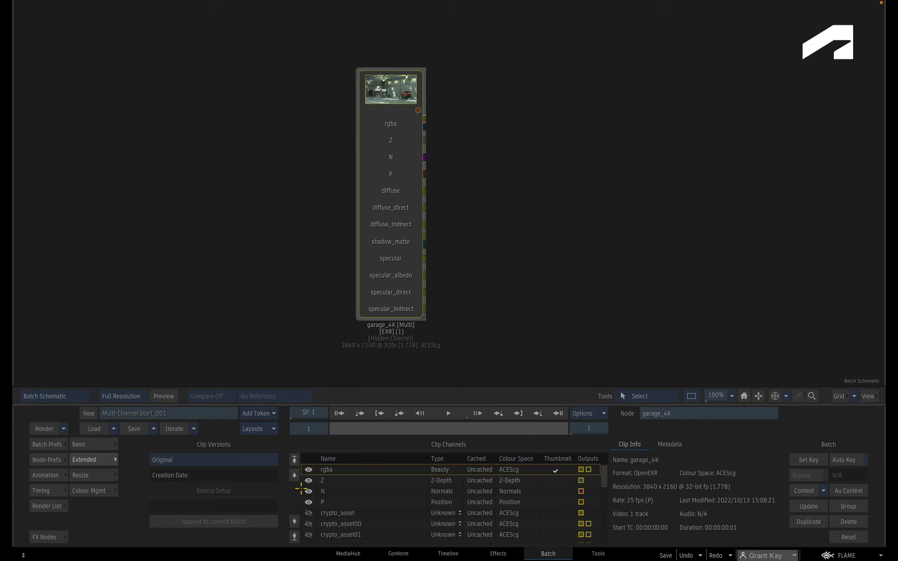
- Toggle the garage_4K clip's Z channel off and on again, and move it below the P channel in the channel order
left_click(309, 480)
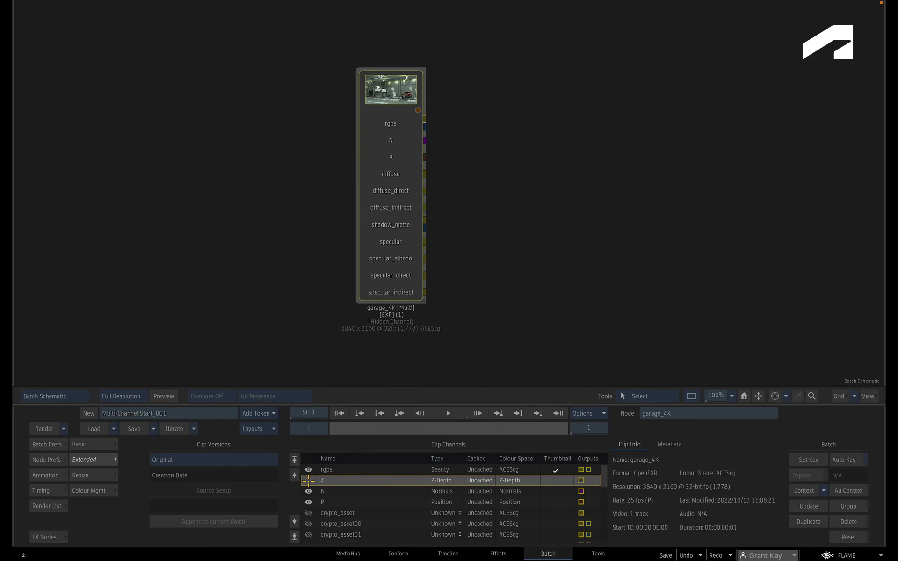
left_click(309, 481)
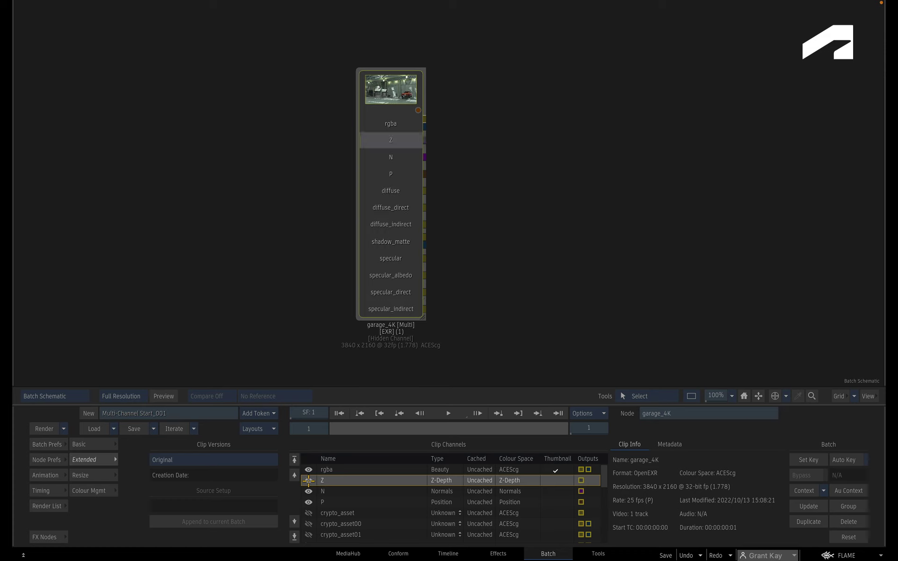
left_click(294, 520)
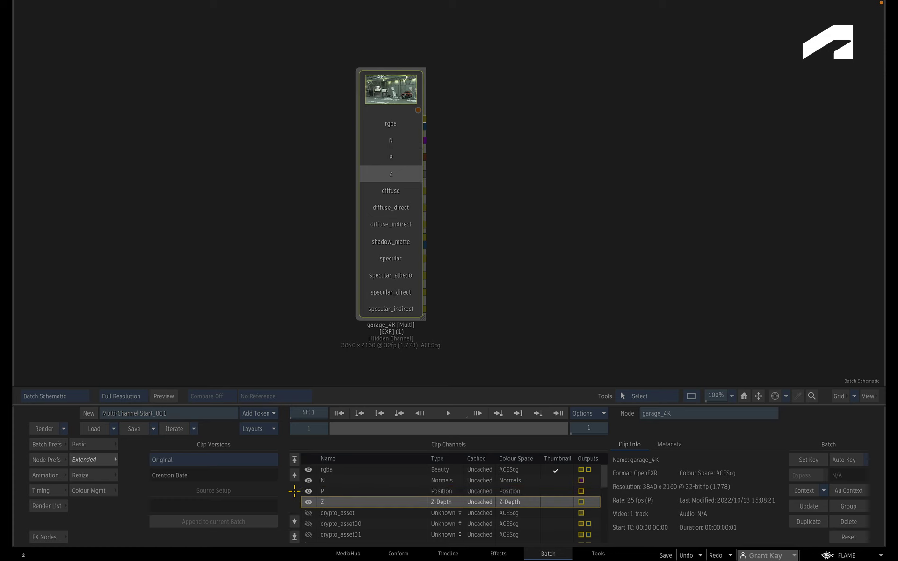
- Examine the type and colour space assigned to the rgba, N, P and Z channels of the garage_4K clip
left_click(359, 469)
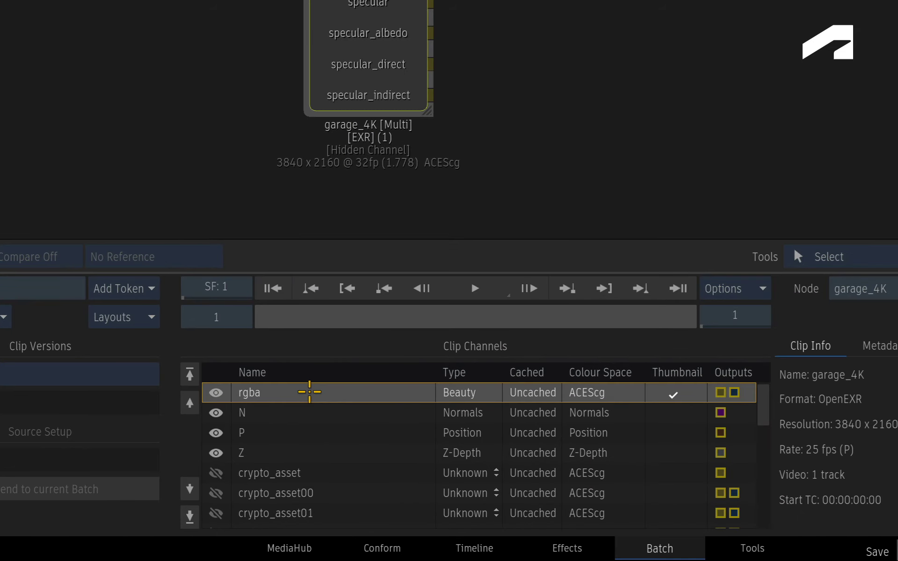
left_click(355, 411)
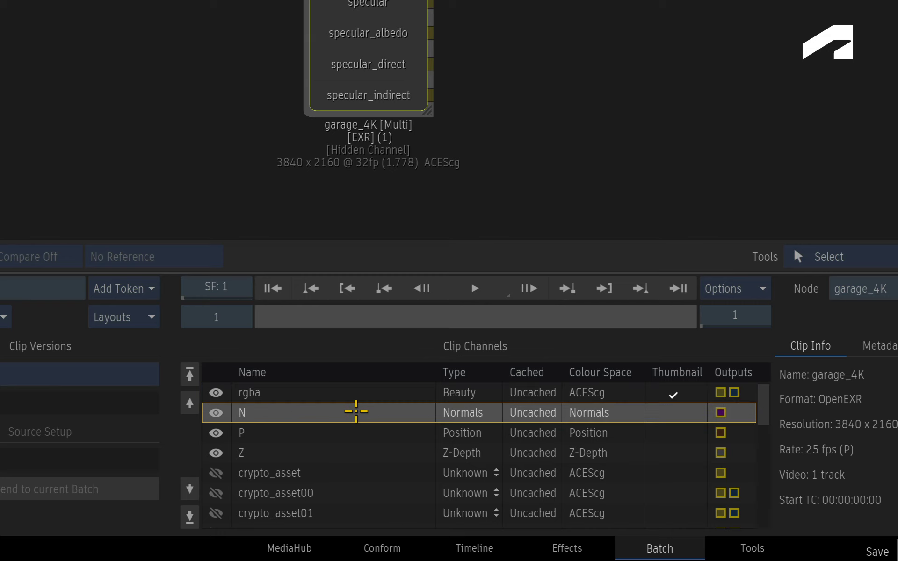
left_click(378, 431)
left_click(377, 451)
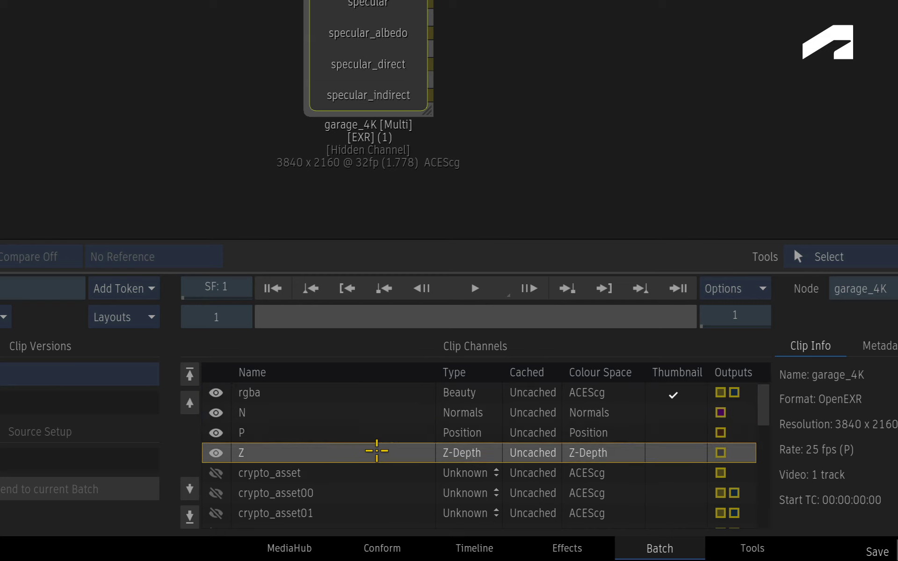
left_click(391, 433)
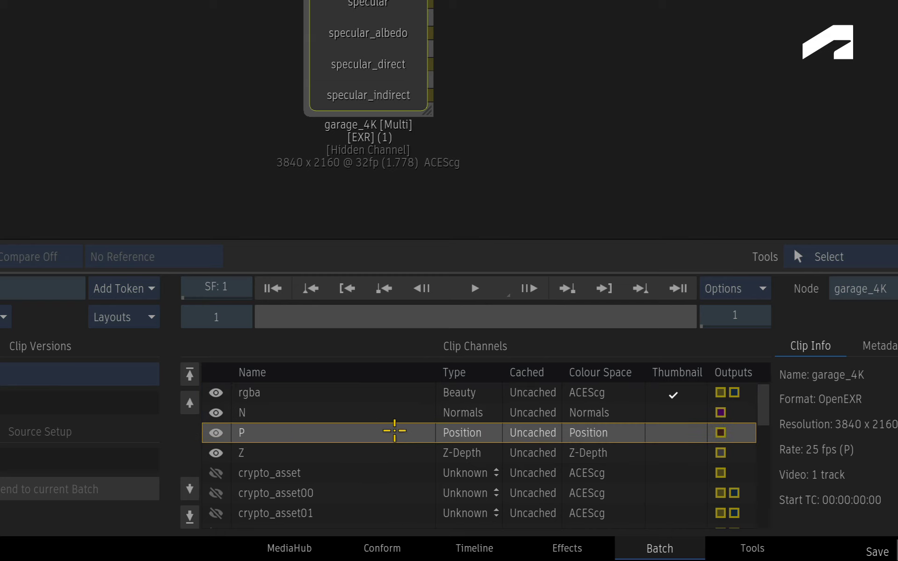
left_click(395, 412)
left_click(395, 392)
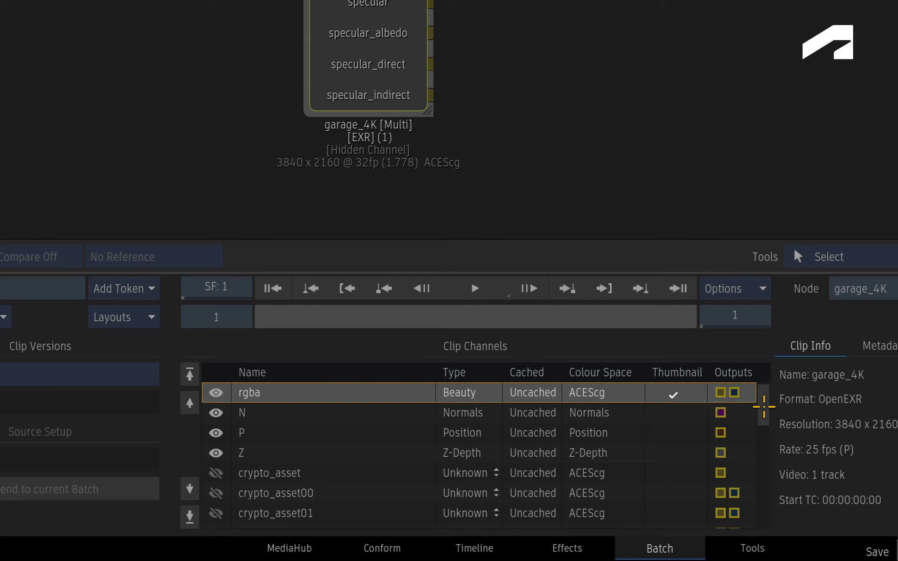
left_click(420, 412)
left_click(419, 432)
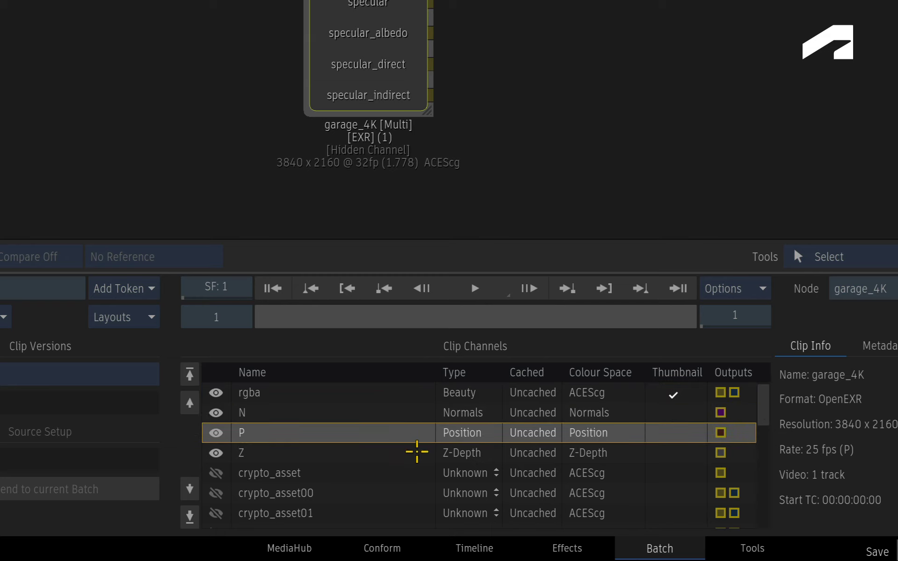
left_click(416, 452)
left_click(419, 394)
- Change the diffuse channel's type to Beauty and add the channel rule with the name diffuse
scroll(762, 414, "down", 1)
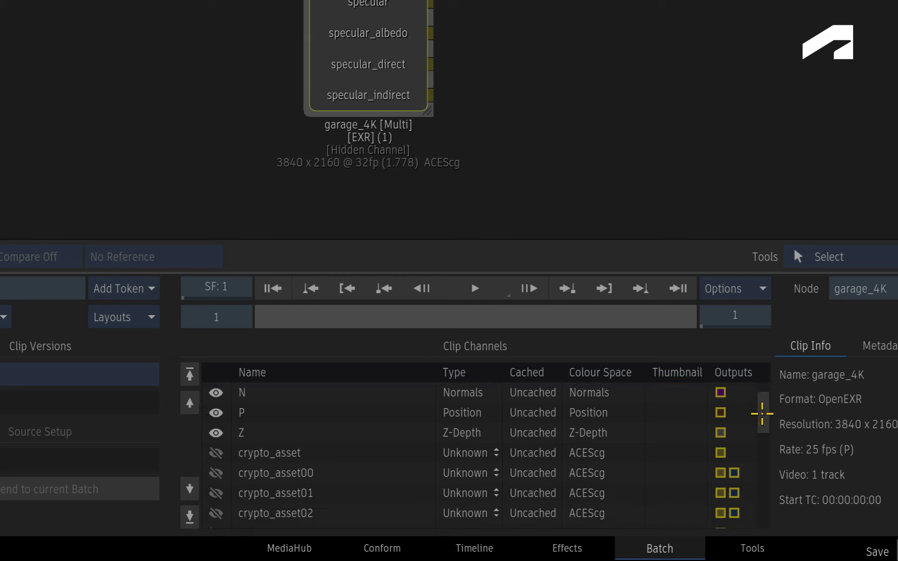
left_click_drag(761, 414, 745, 473)
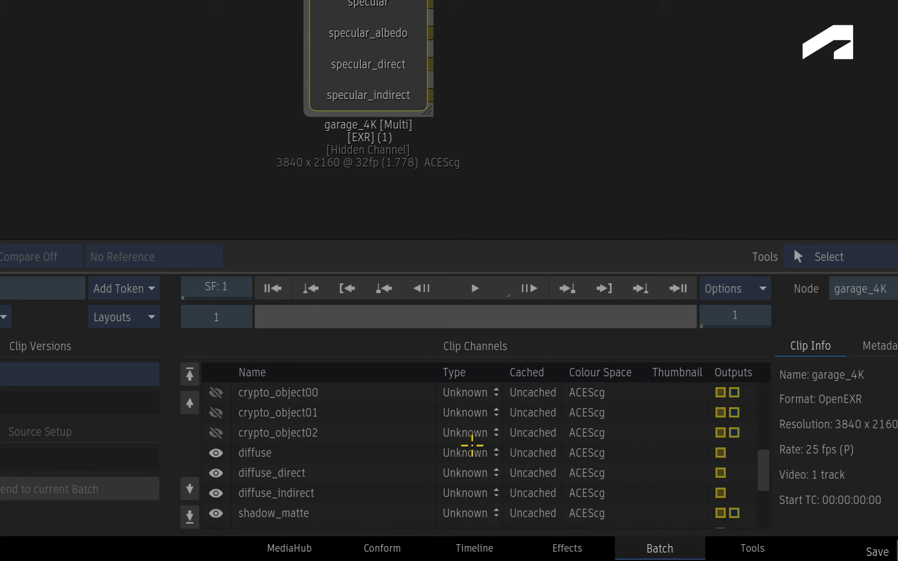
left_click(492, 453)
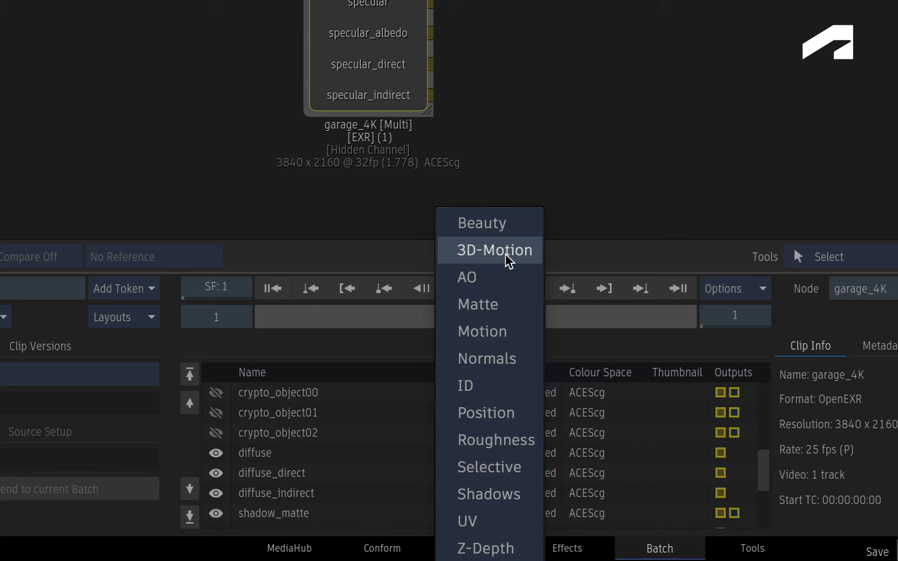
left_click(513, 223)
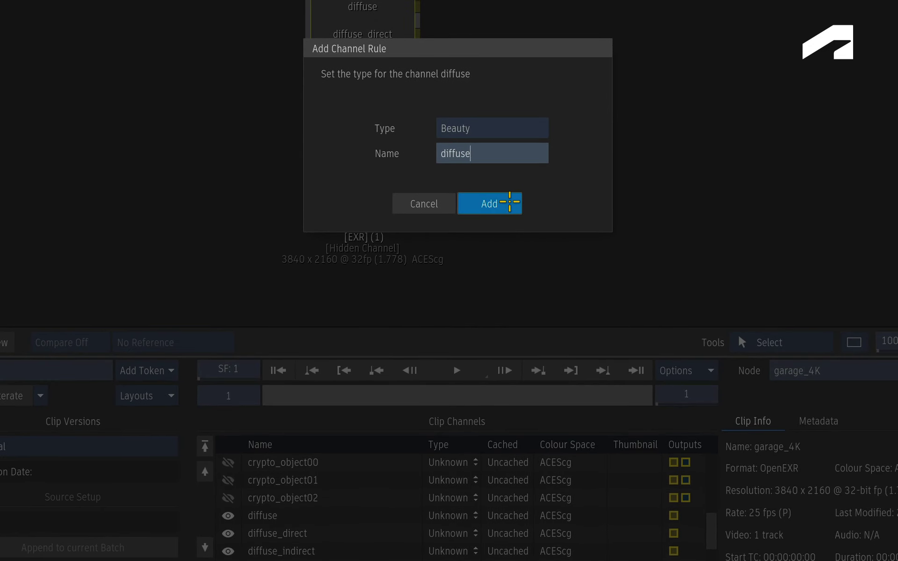
left_click(509, 202)
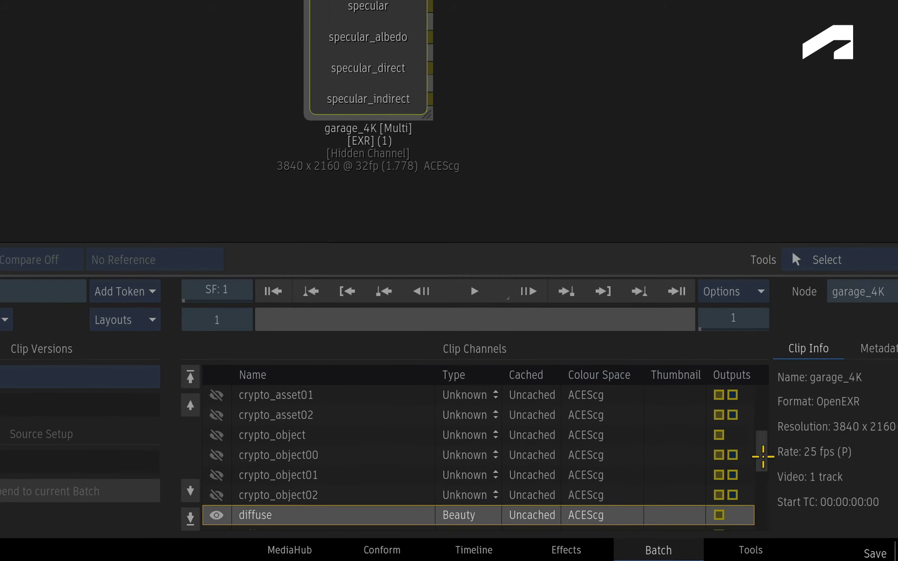
left_click_drag(710, 517, 710, 536)
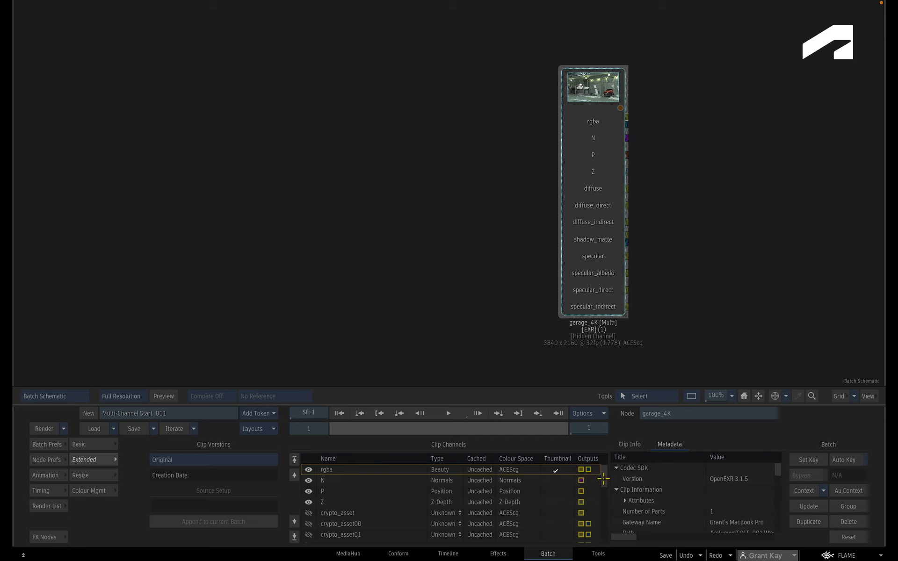
- Hide the Z-Depth channel rule (depth, Z) in the Multi-Channel preferences and close the preferences
mouse_move(602, 476)
left_mouse_down()
mouse_move(598, 533)
mouse_move(600, 468)
left_mouse_up()
left_click(835, 556)
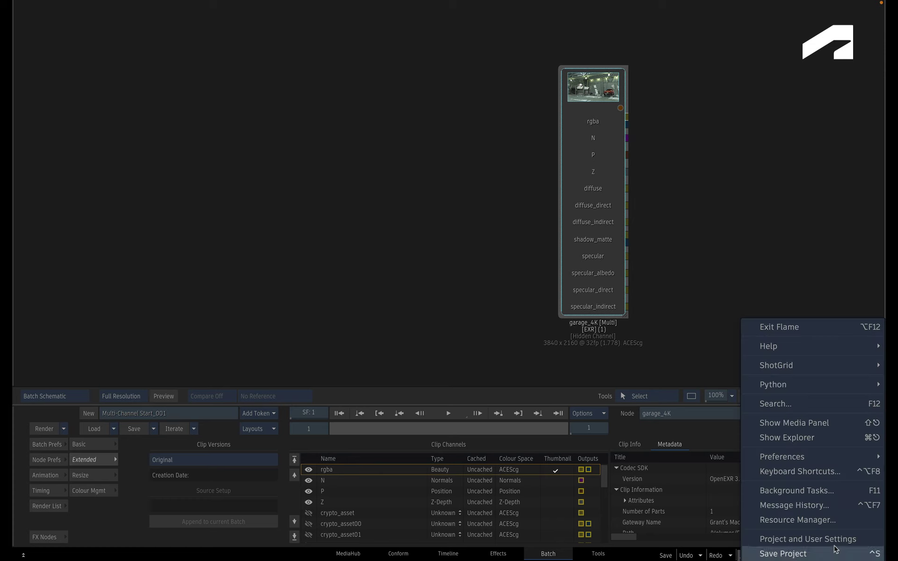
mouse_move(825, 461)
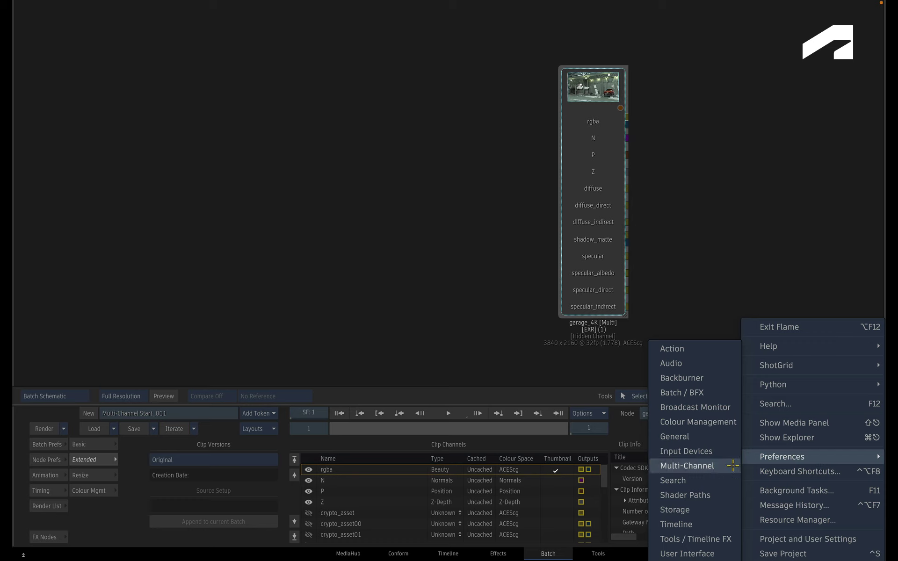
left_click(688, 466)
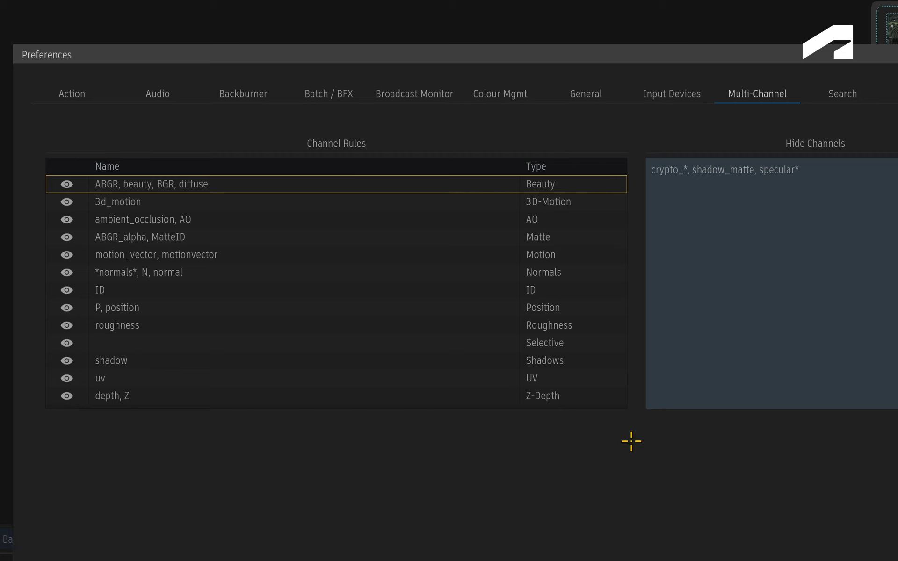
left_click(66, 396)
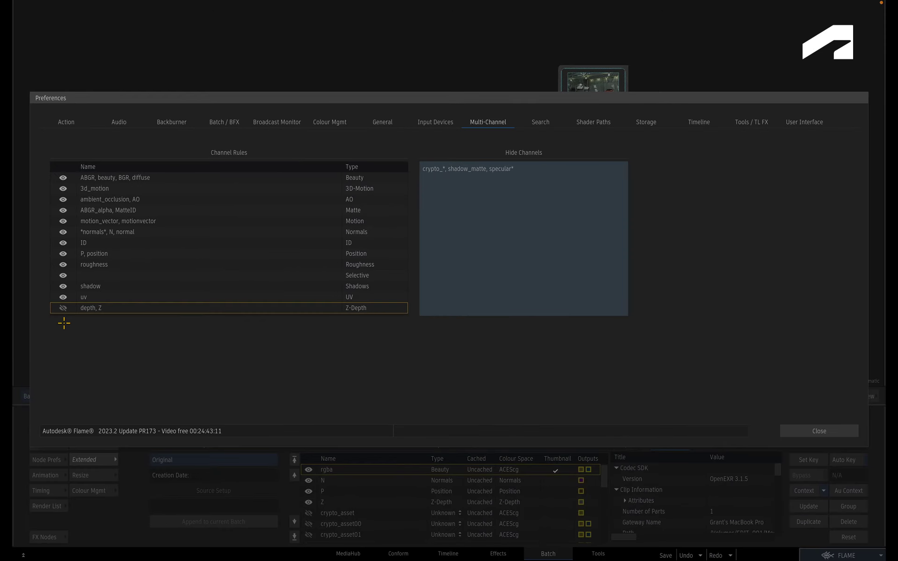
left_click(818, 431)
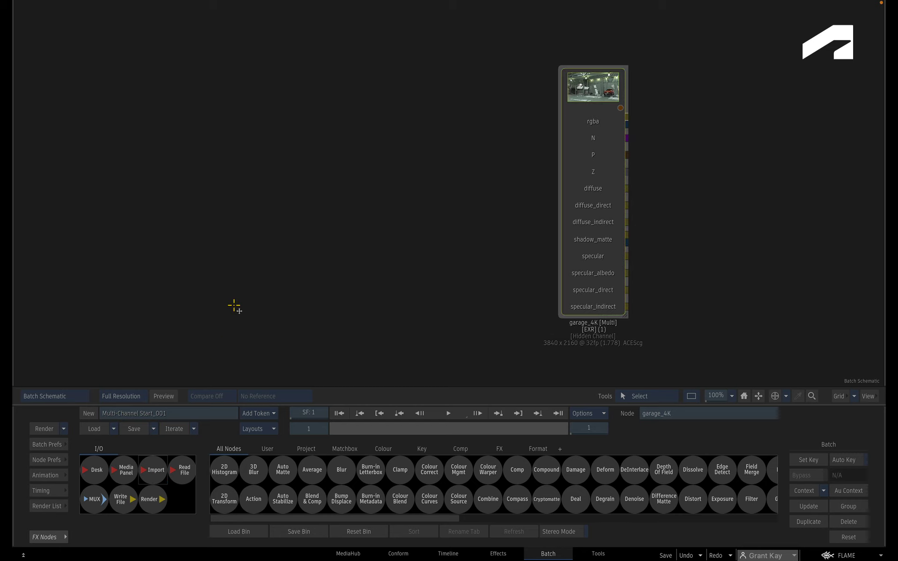
- Preview the garage_4K clip's individual channels in the EXR folder, and import the multi-channel clip beside the existing node in the batch schematic
key("ctrl+i")
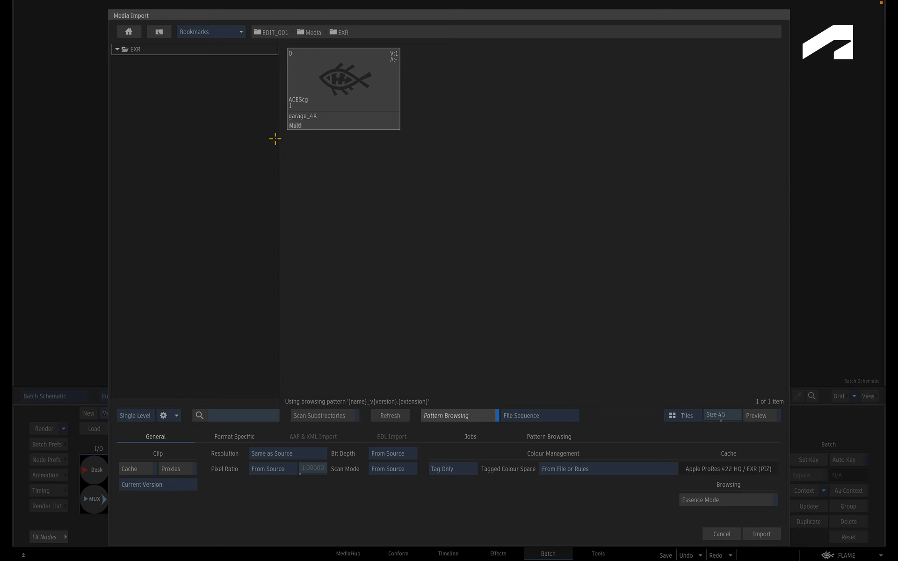
left_click(297, 126)
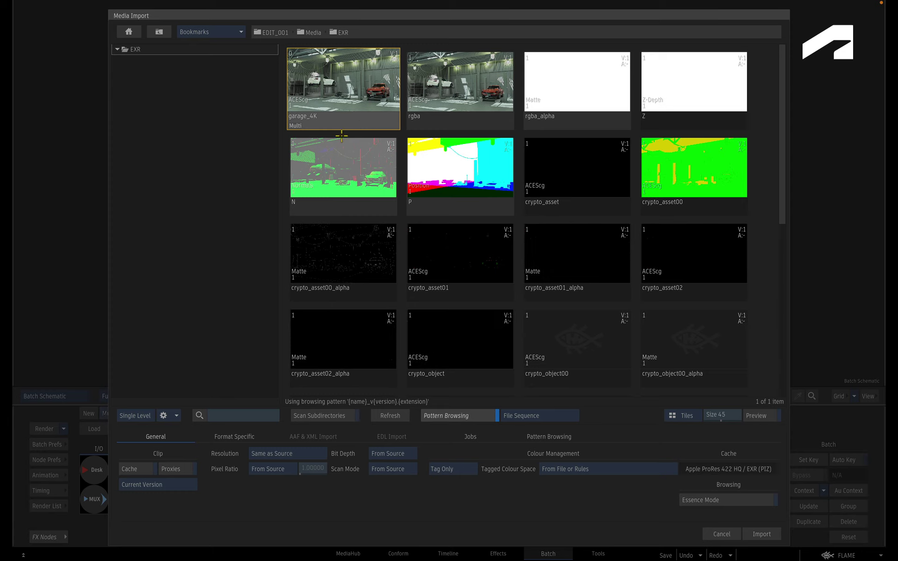
left_click(295, 125)
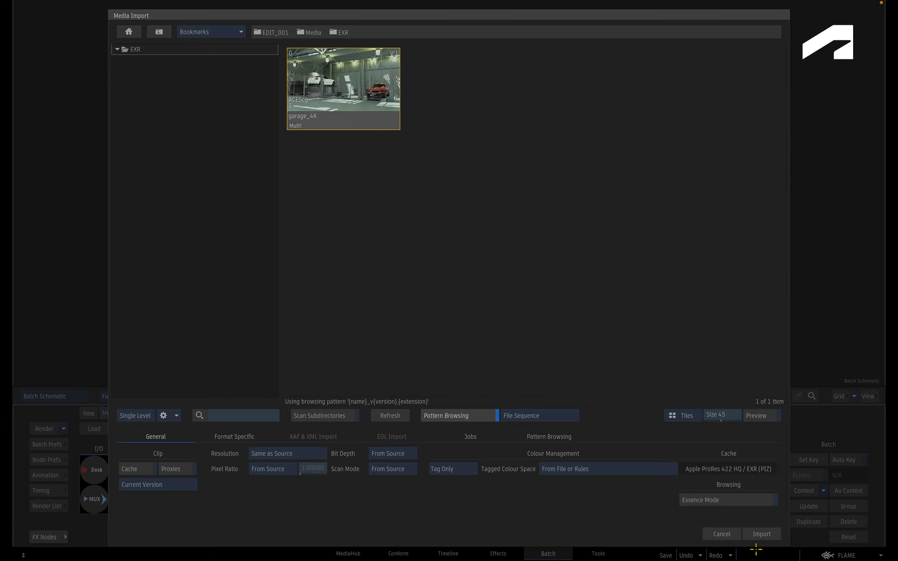
left_click(757, 534)
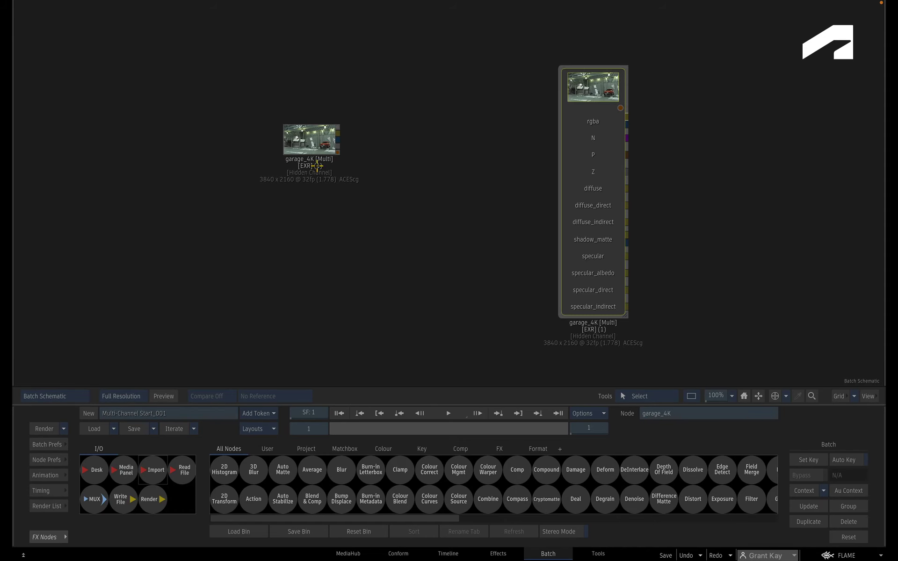
left_click_drag(312, 130, 345, 113)
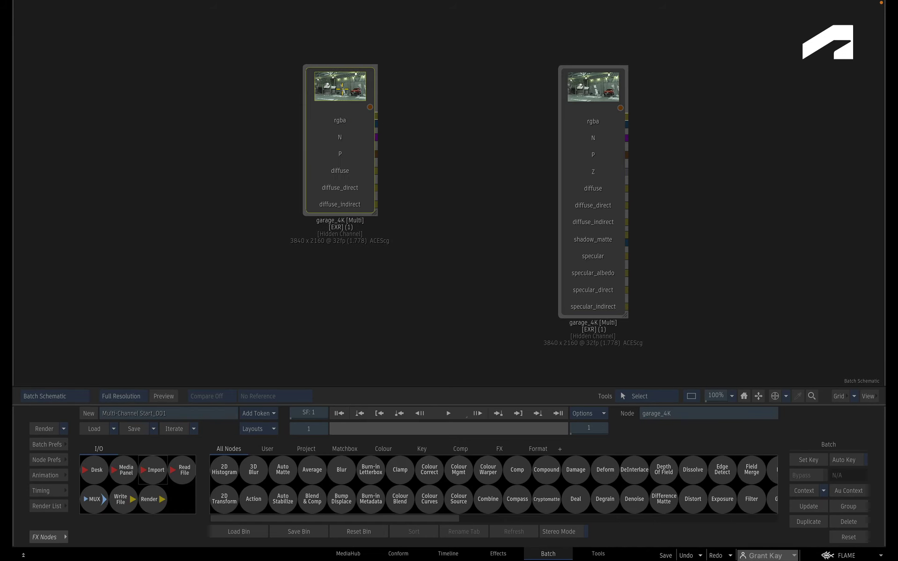
- Open the newly imported garage_4K clip's channel list and make its Z channel visible
double_click(330, 107)
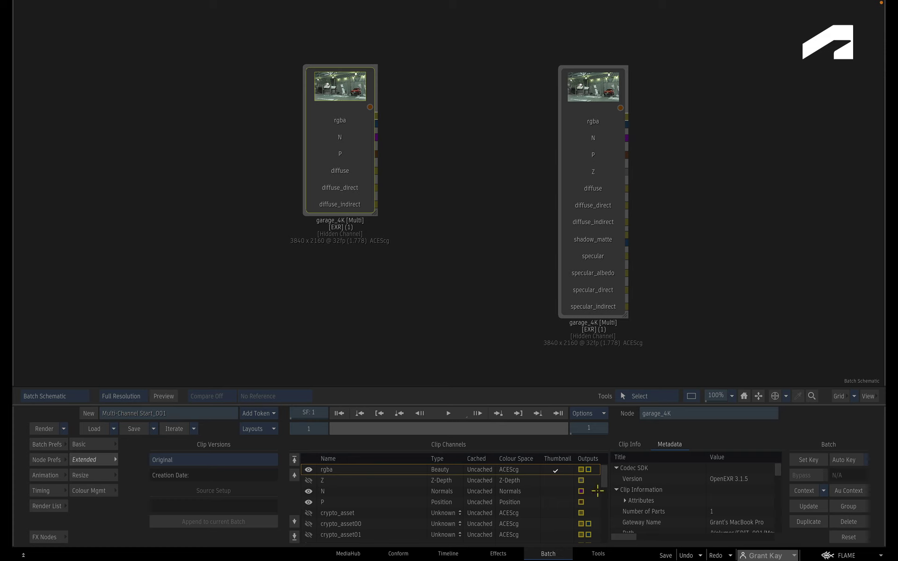
scroll(604, 487, "down", 4)
left_click_drag(603, 519, 602, 475)
left_click(308, 481)
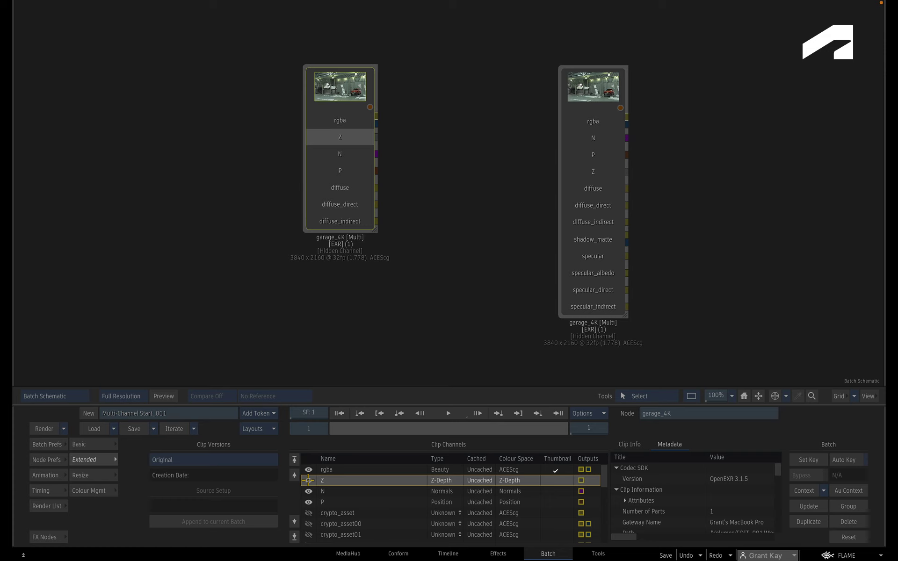
- Make the Z-Depth channel rule visible in the Multi-Channel preferences, and keep the Hide Channels patterns as crypto_*, shadow_matte, specular*
left_click(847, 555)
mouse_move(832, 462)
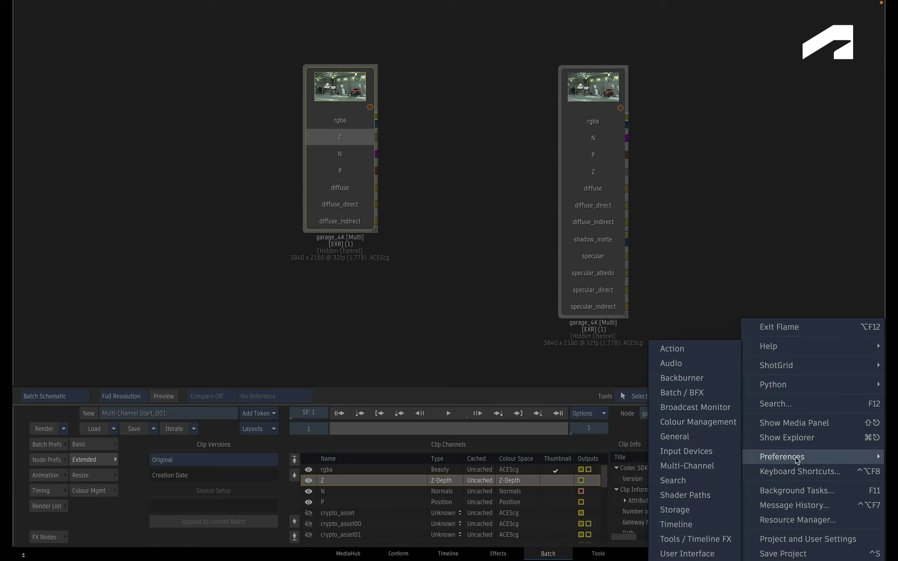
left_click(706, 465)
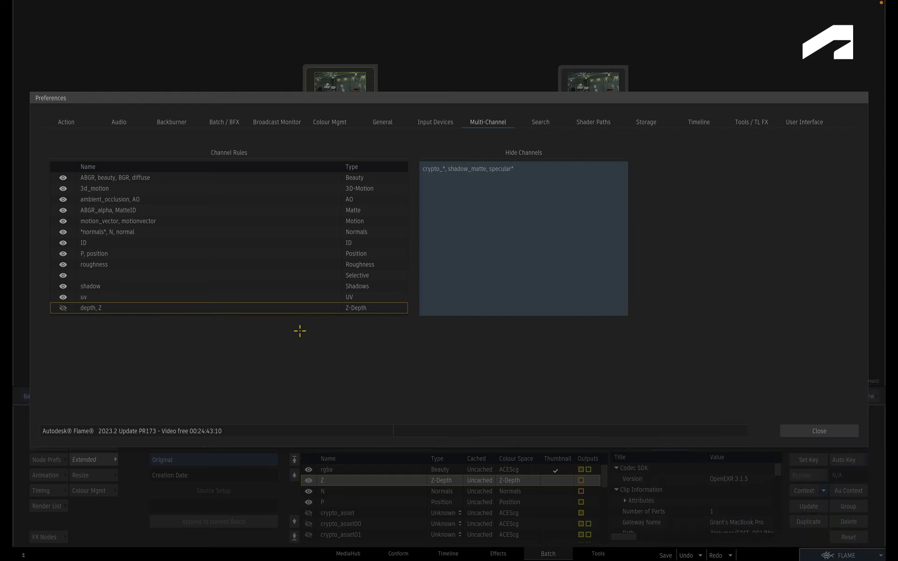
left_click(67, 308)
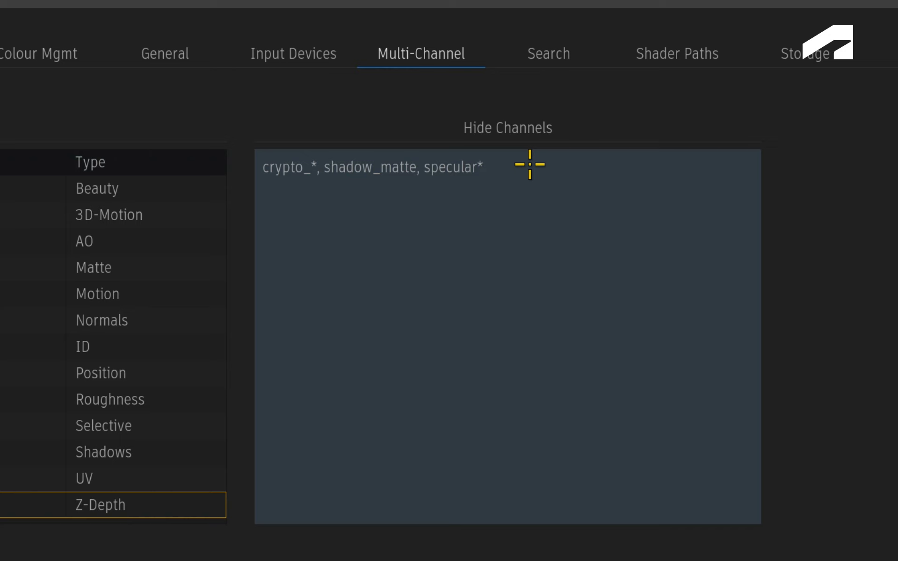
left_click(529, 164)
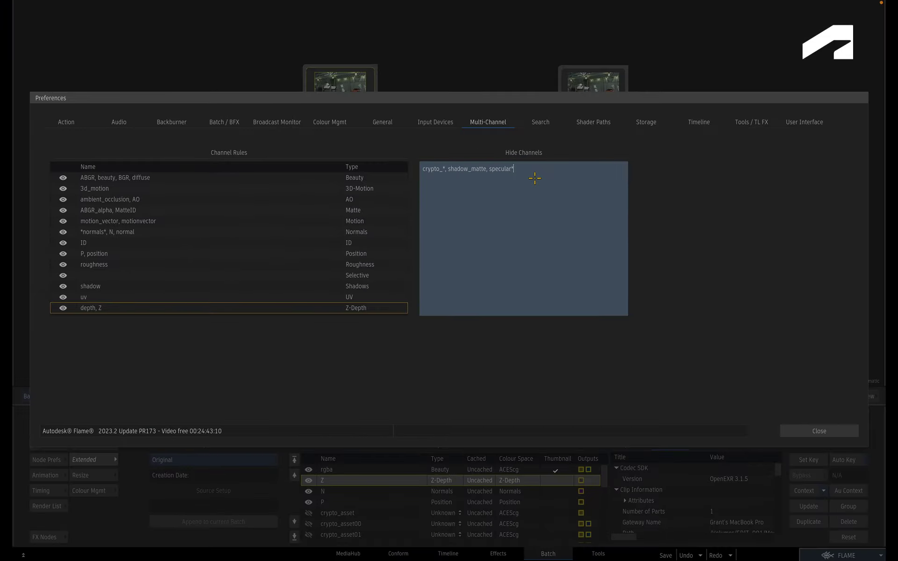
key("Return")
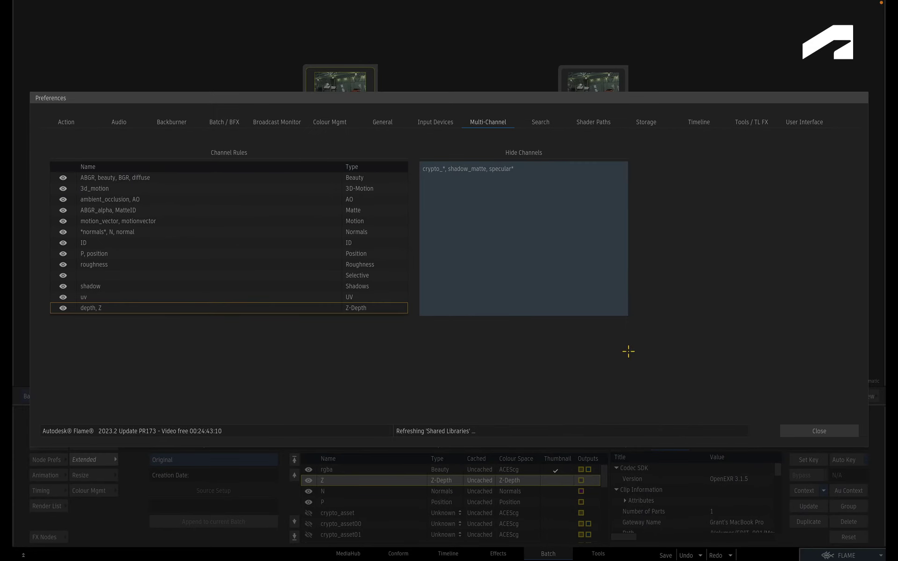
left_click(802, 431)
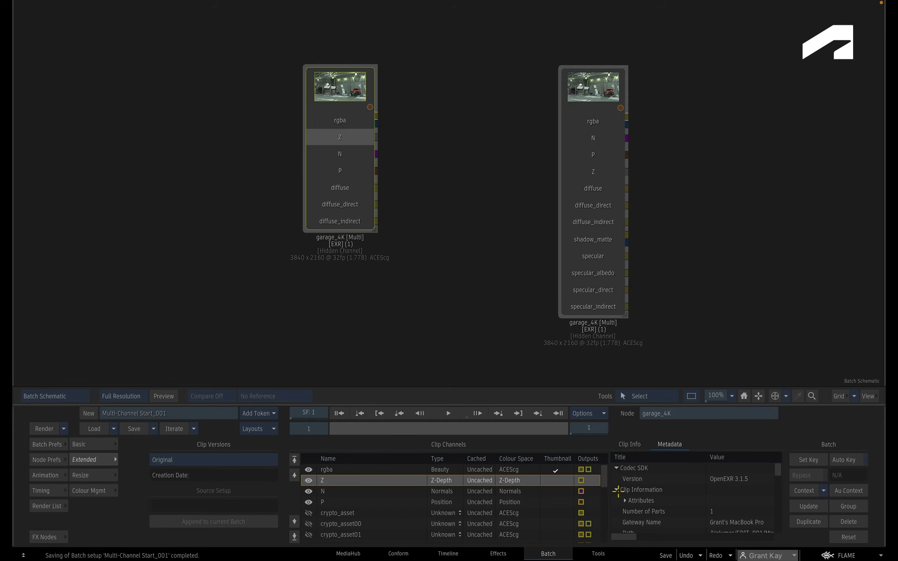
- Select the diffuse channel in the newly imported clip's channel list to check its assigned type
scroll(603, 489, "down", 5)
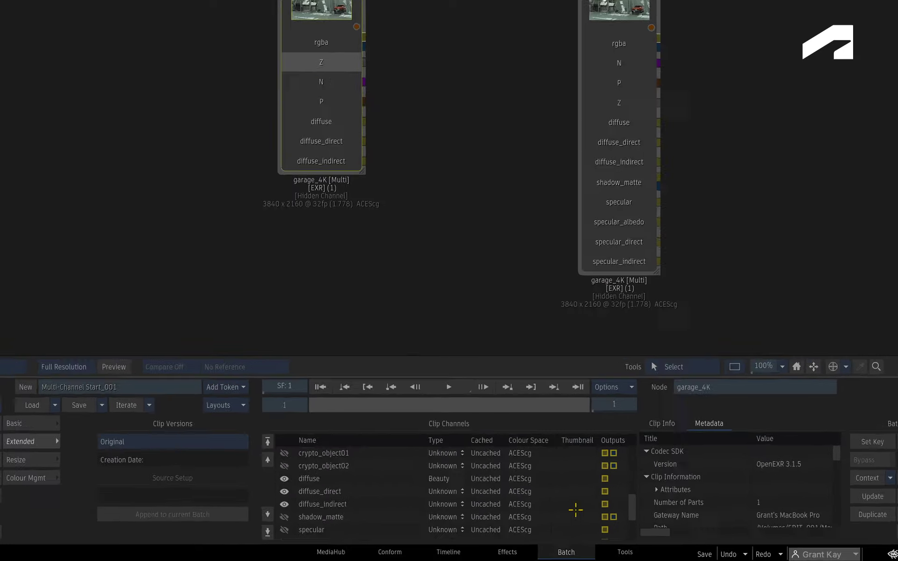
left_click(392, 479)
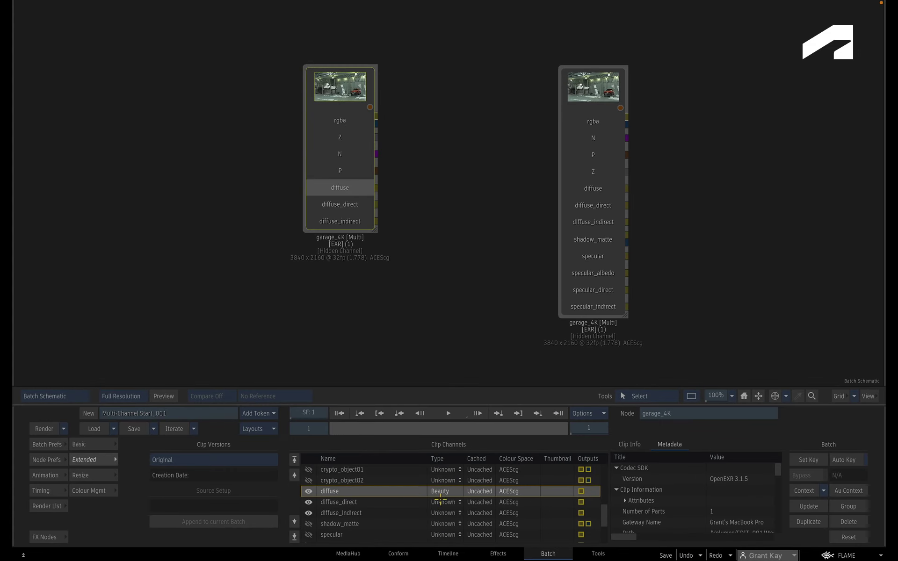
- Change the Beauty channel rule's diffuse pattern to diffuse* in the Multi-Channel preferences, and check the diffuse channels in the clip's channel list
left_click(844, 556)
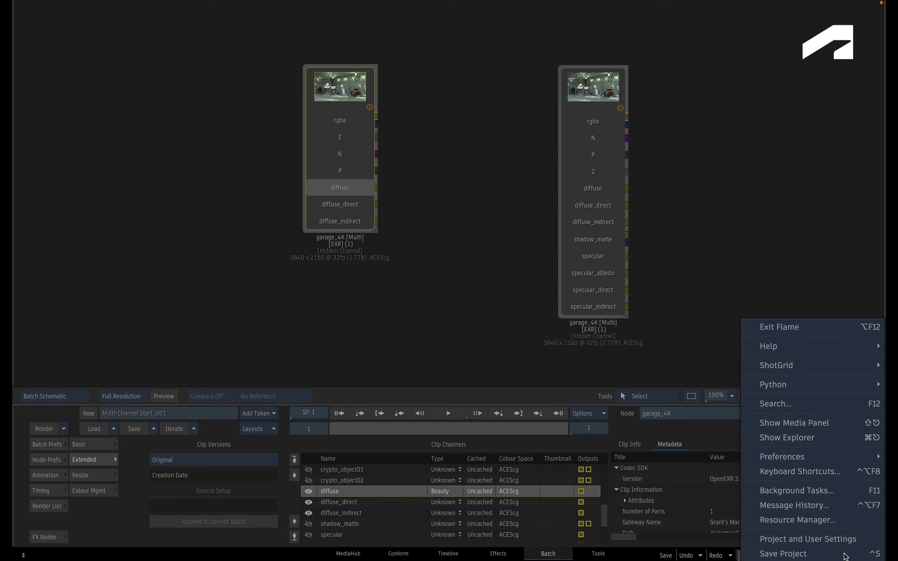
mouse_move(825, 457)
left_click(720, 469)
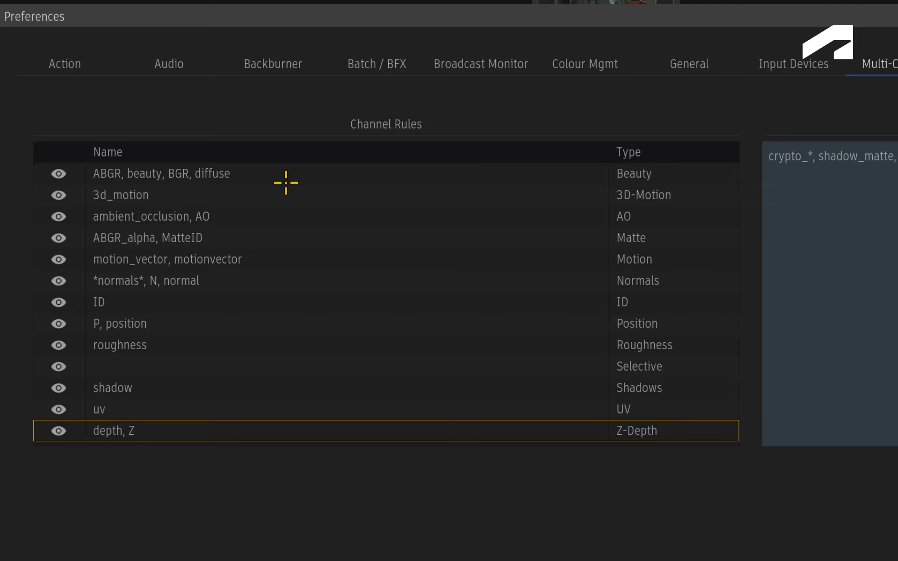
left_click(286, 183)
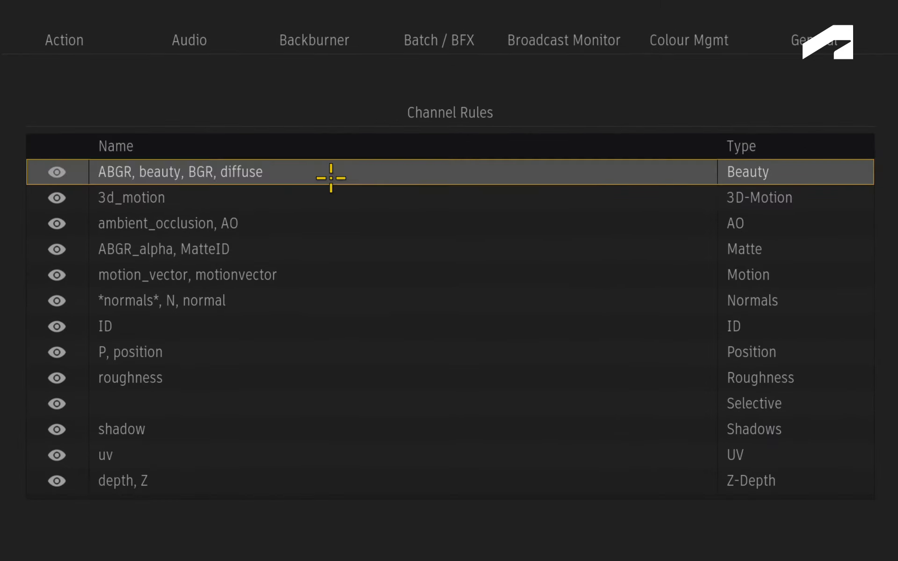
left_click(286, 183)
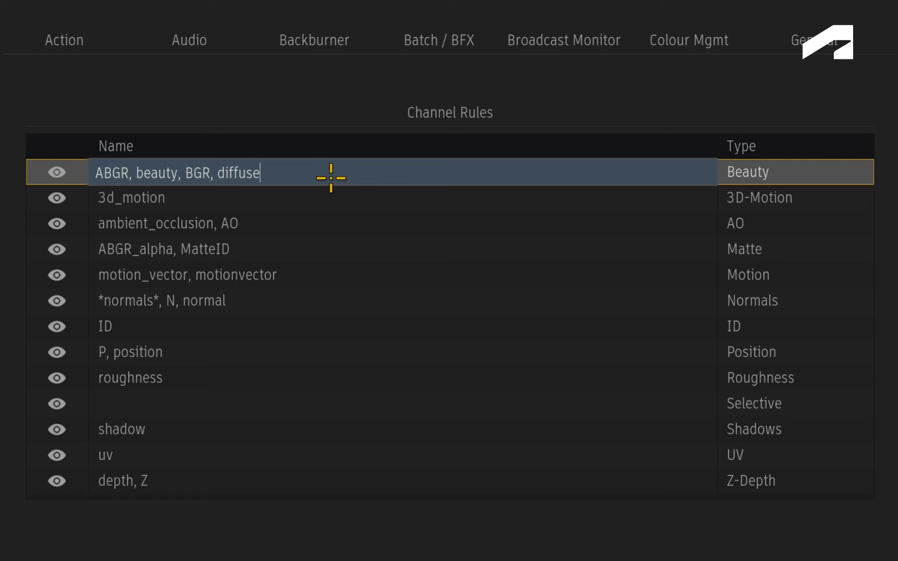
type("*")
key("Return")
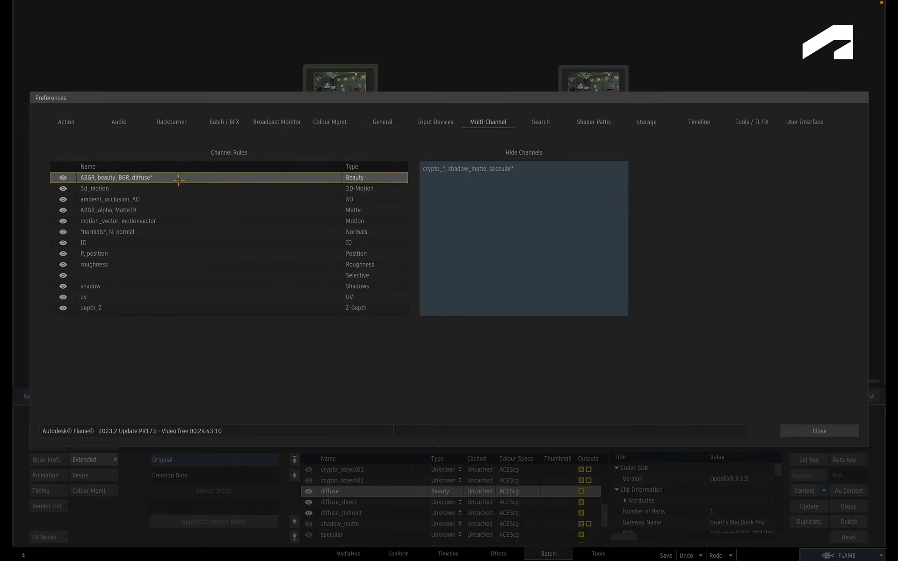
left_click(795, 427)
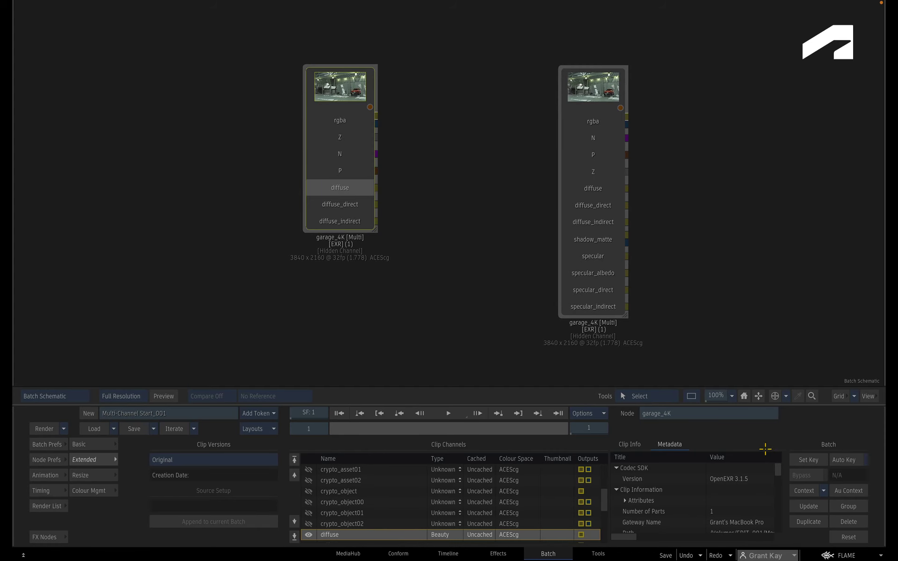
scroll(599, 499, "down", 5)
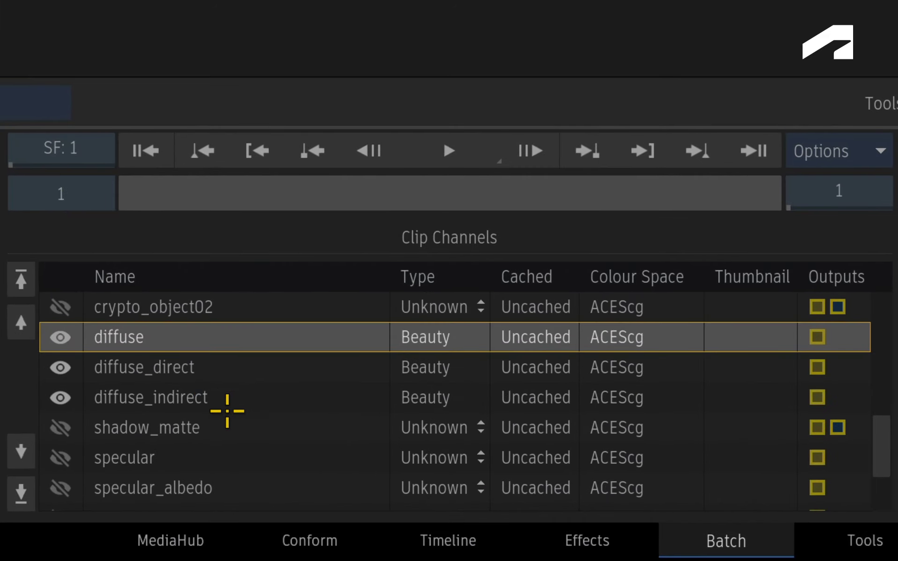
left_click(246, 401, "shift")
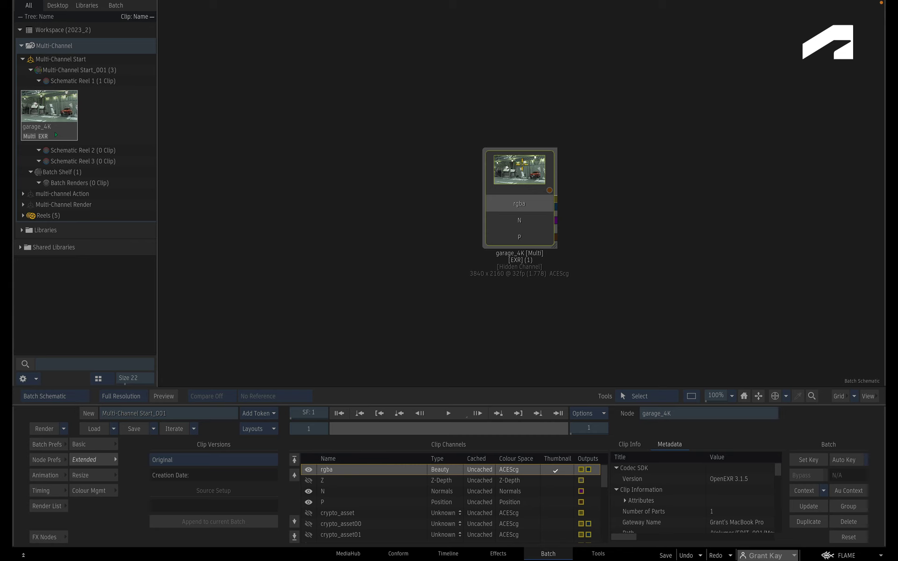
- Cache the current source media of the garage_4K clip in Schematic Reel 1
right_click(58, 109)
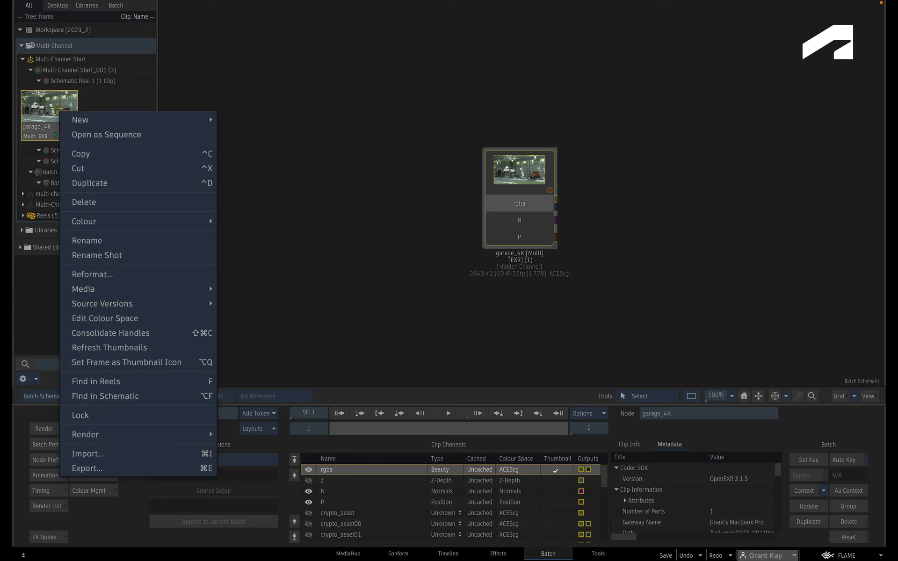
mouse_move(157, 289)
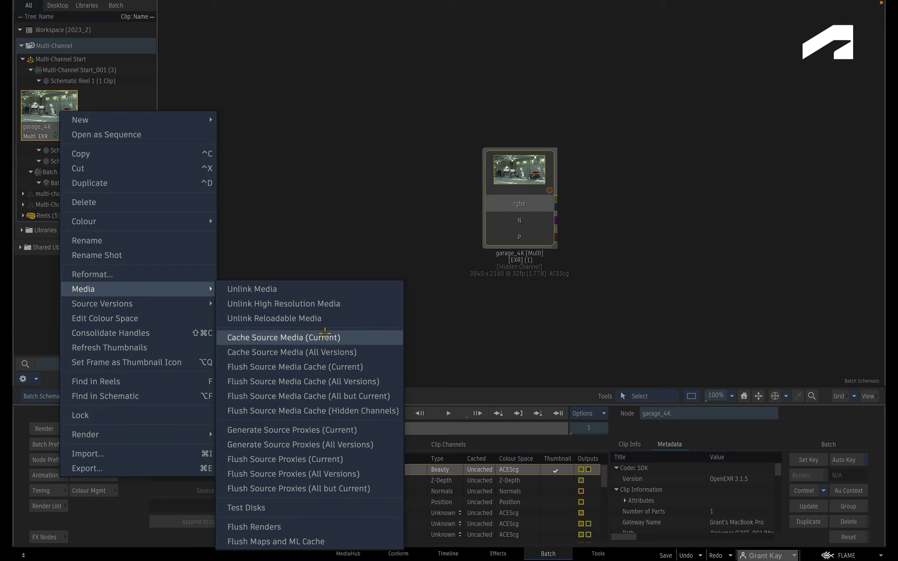
left_click(366, 337)
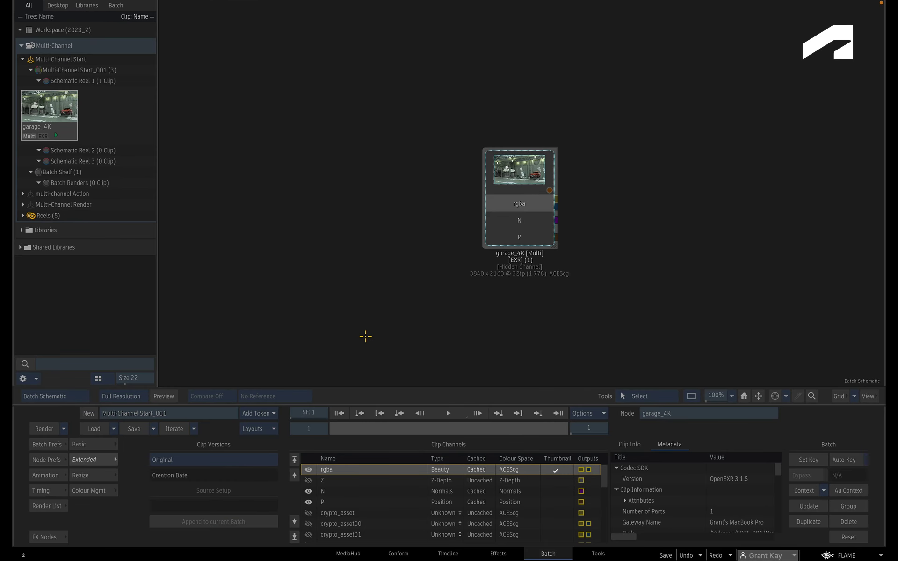
- Make the garage_4K clip's Z channel visible and cache the clip's current source media again to include it
left_click(308, 480)
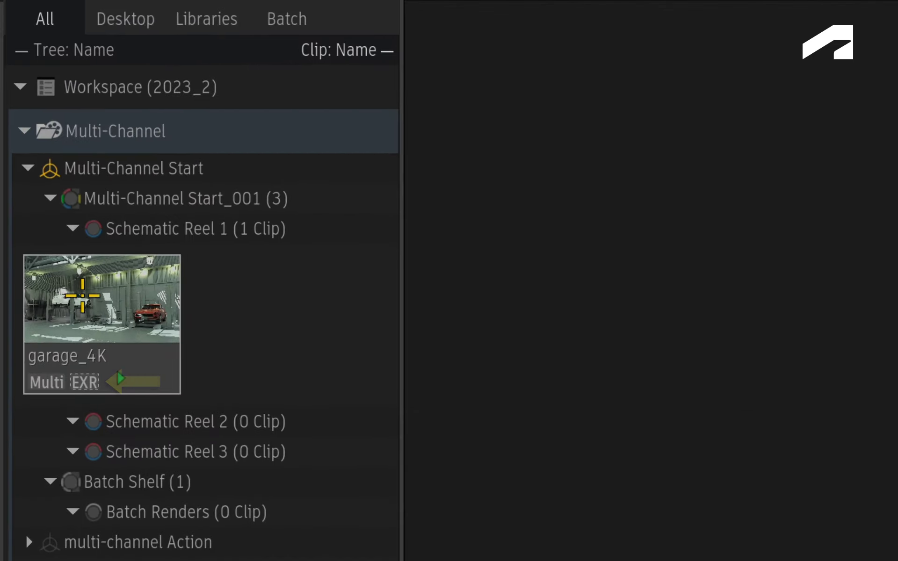
right_click(105, 310)
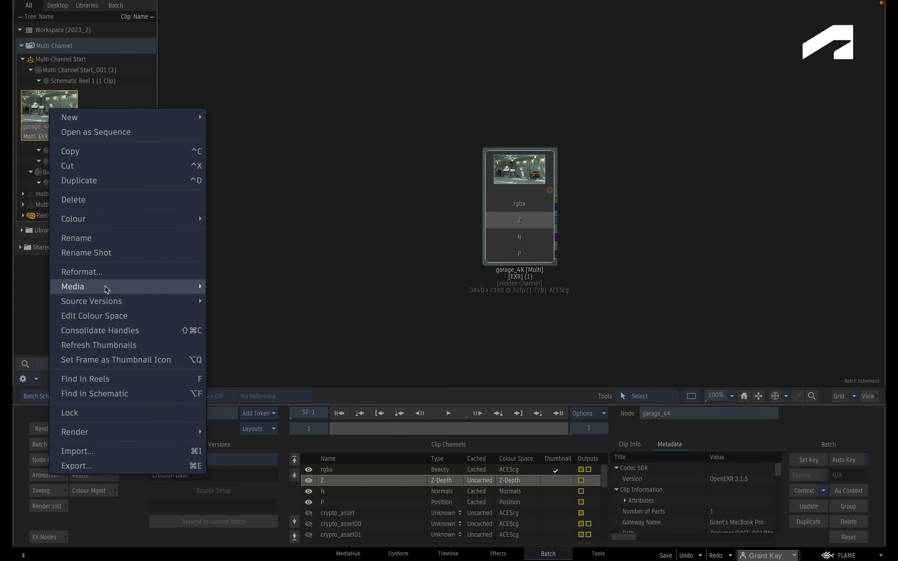
mouse_move(145, 291)
left_click(263, 335)
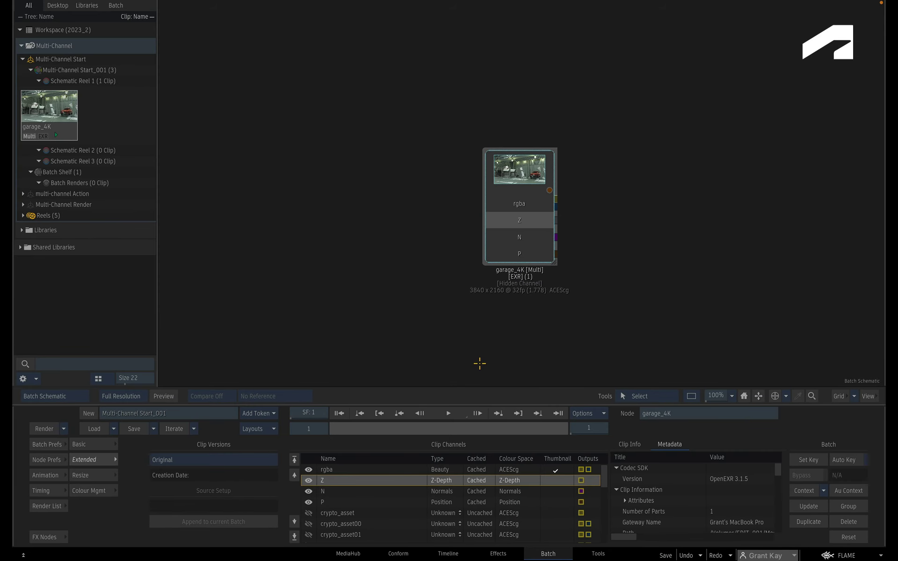
- Flush the current source media cache of the garage_4K clip
right_click(54, 116)
mouse_move(131, 290)
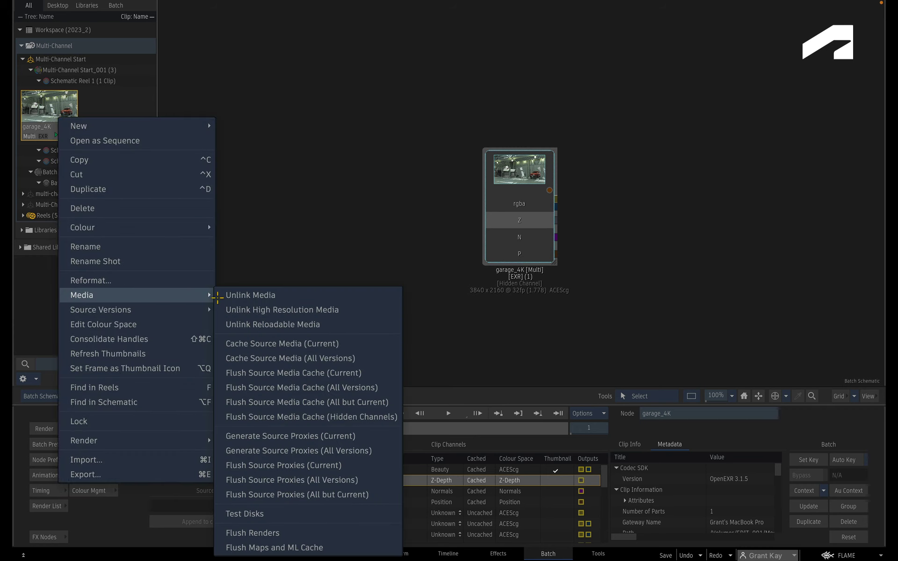
left_click(366, 372)
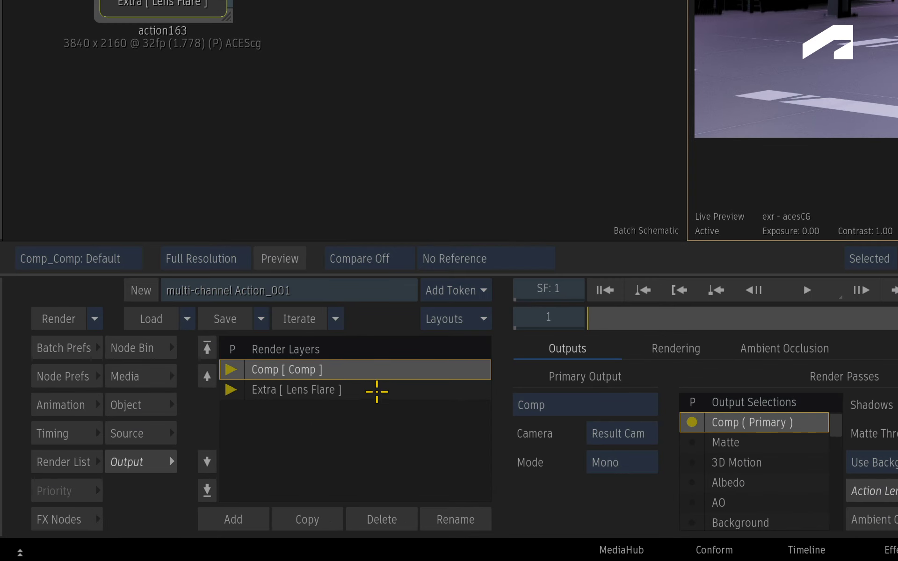
- Preview the Action node's Extra [Lens Flare] render layer, and rename the Comp render layer to Garage
left_click(376, 392)
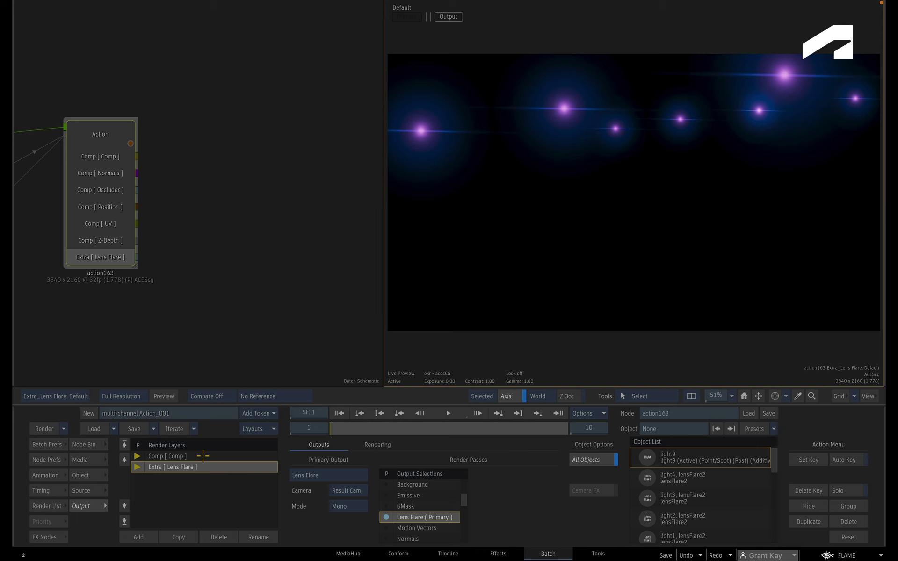
left_click(203, 456)
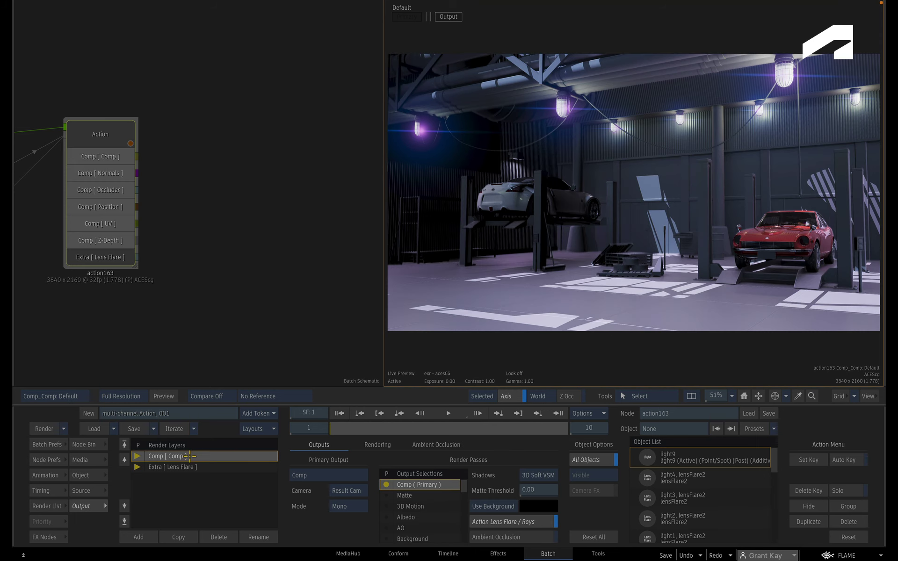
double_click(189, 456)
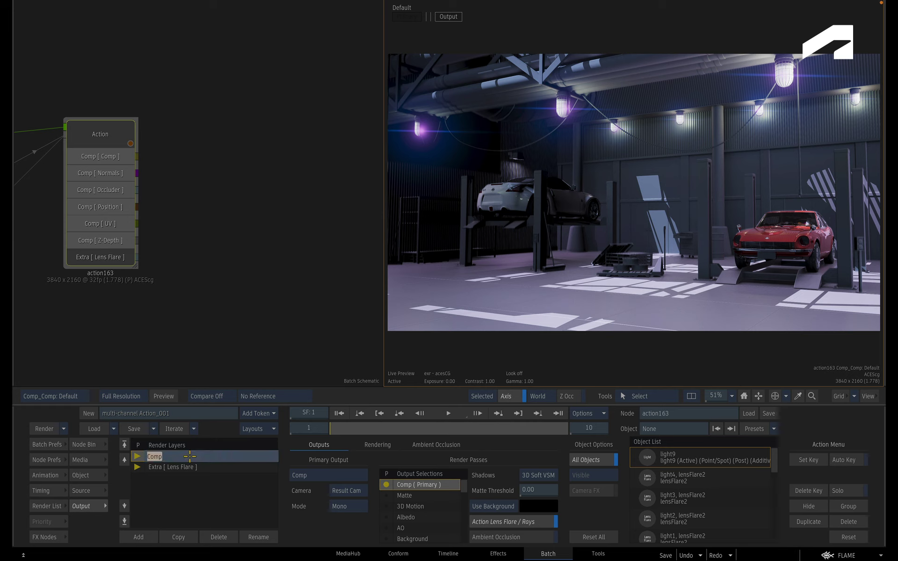
type("Garage")
key("Return")
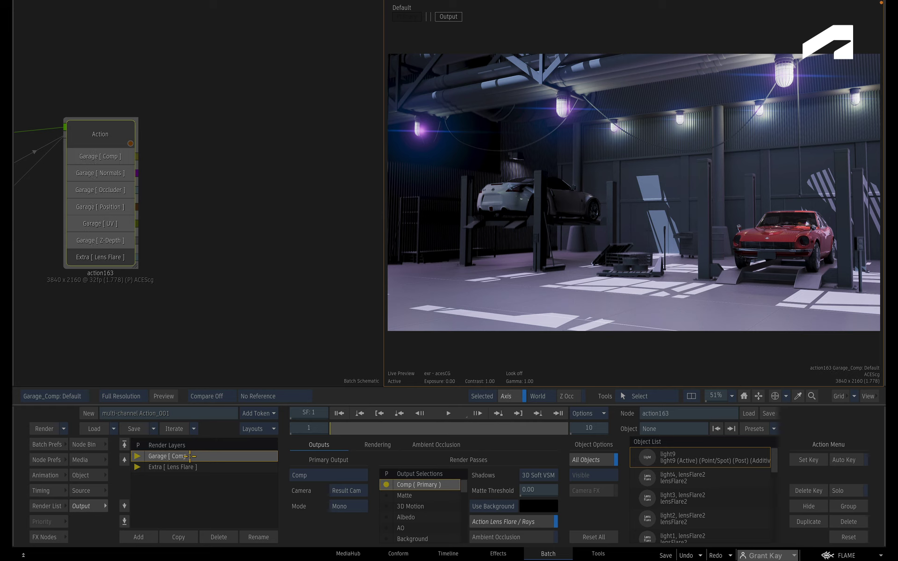
- Try moving the Garage render layer below the Extra layer and return it to the top of the order, twice
left_click(124, 506)
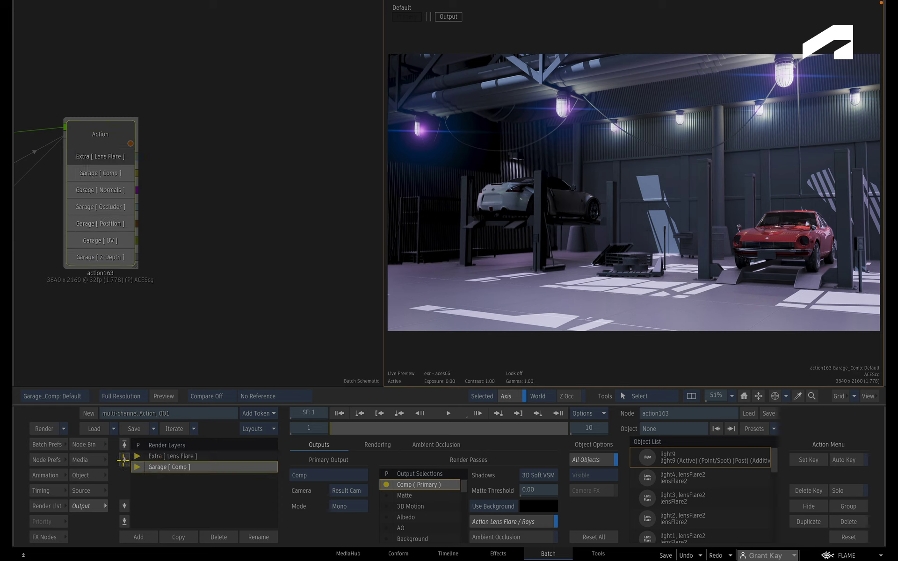
left_click(124, 460)
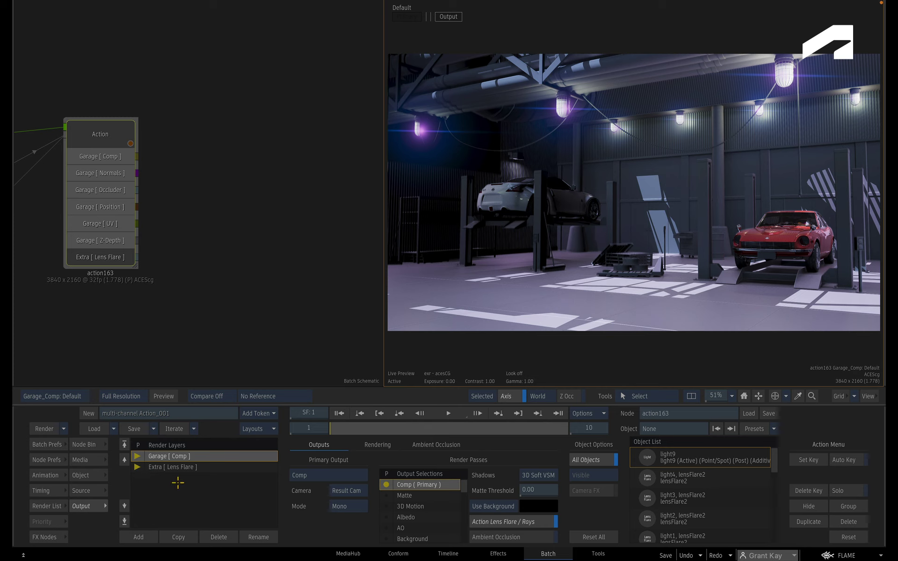
left_click(124, 506)
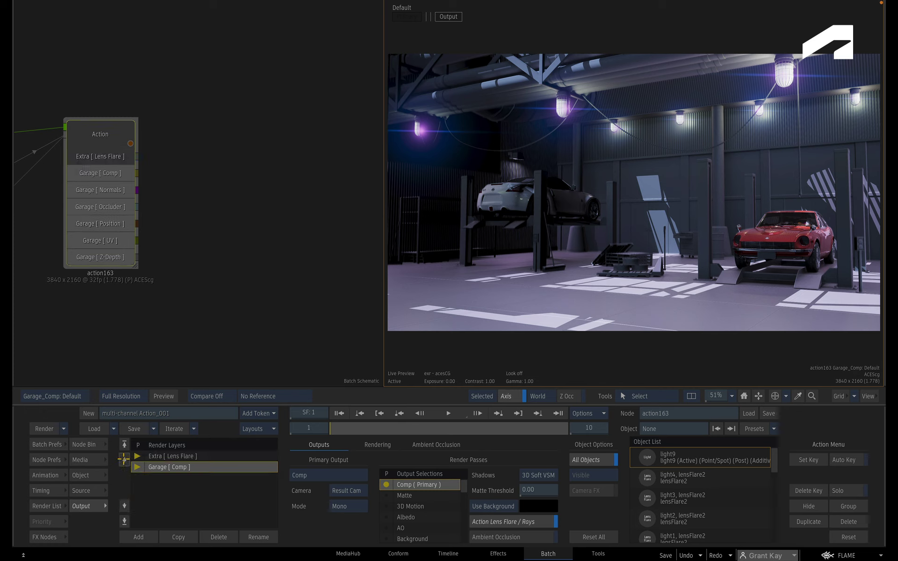
left_click(124, 459)
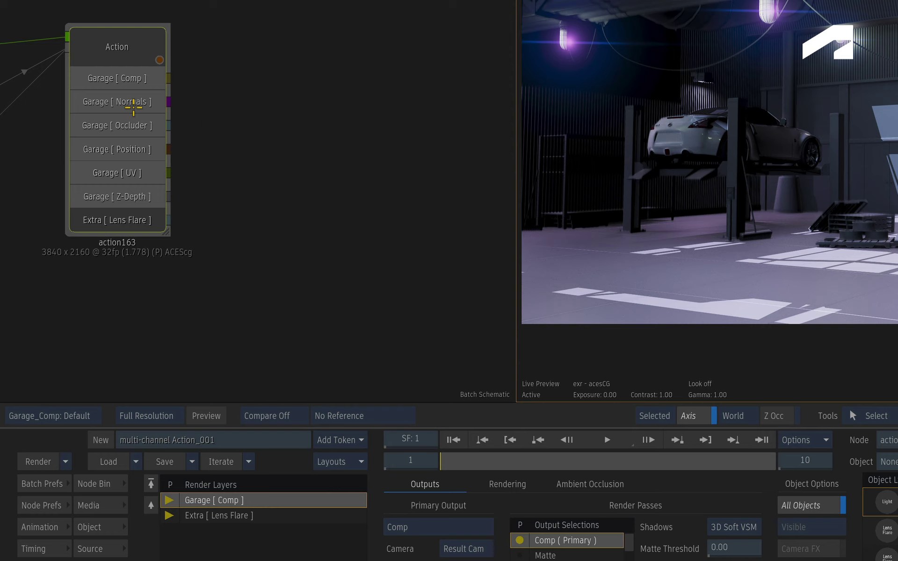
- Add a Multi-Channel Render node to the Action node's Garage render layer outputs
right_click(134, 107)
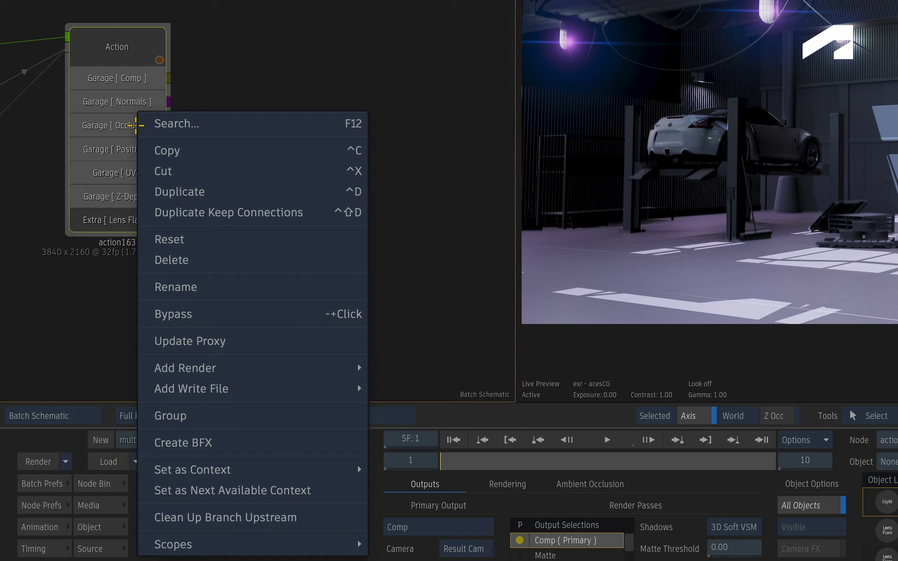
mouse_move(333, 367)
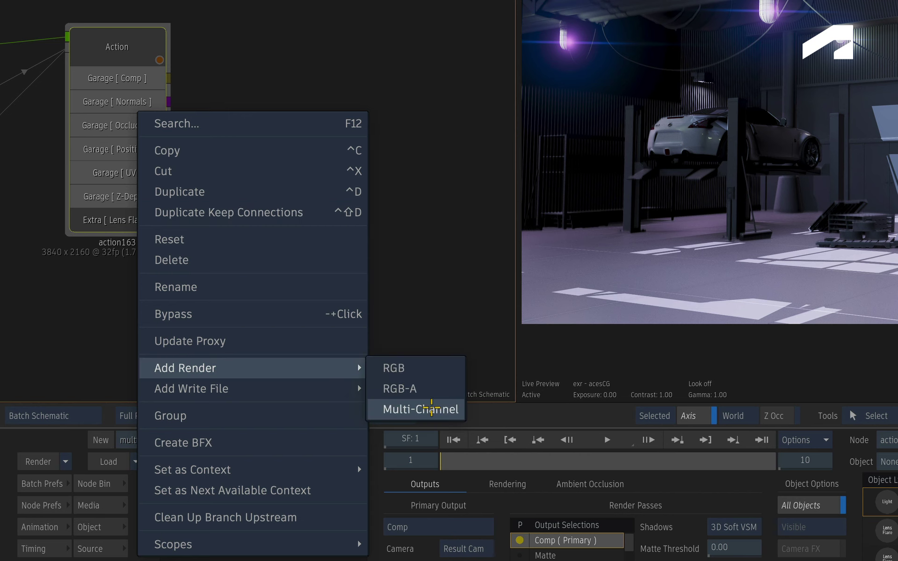
left_click(432, 407)
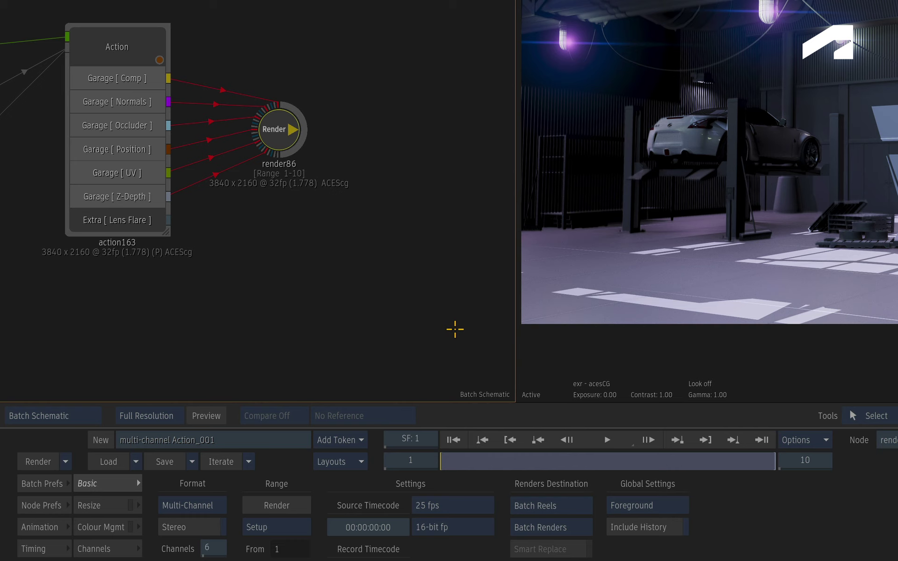
- Add a Multi-Channel Render node for the Extra [Lens Flare] layer and place it below the Garage layer's Render node
left_click(124, 49)
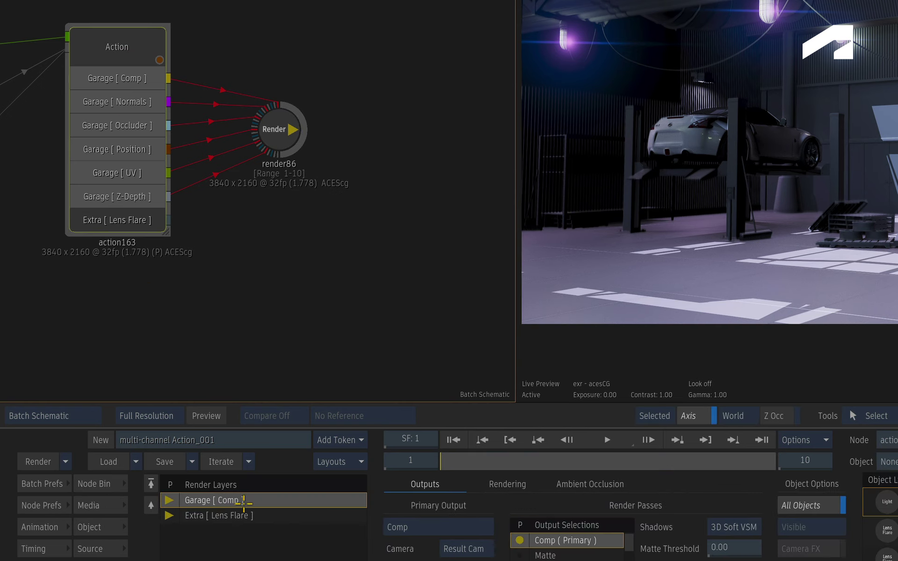
left_click(247, 515)
right_click(135, 221)
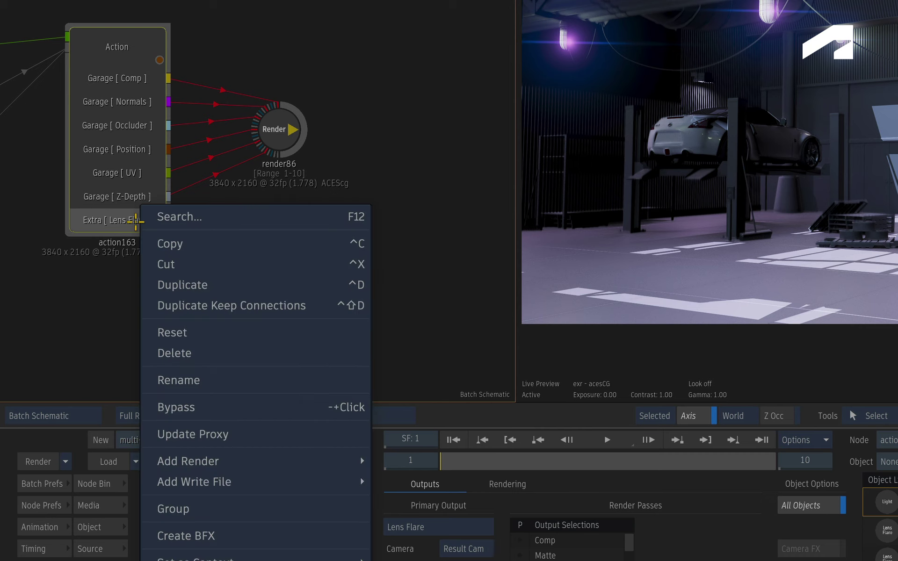
mouse_move(321, 459)
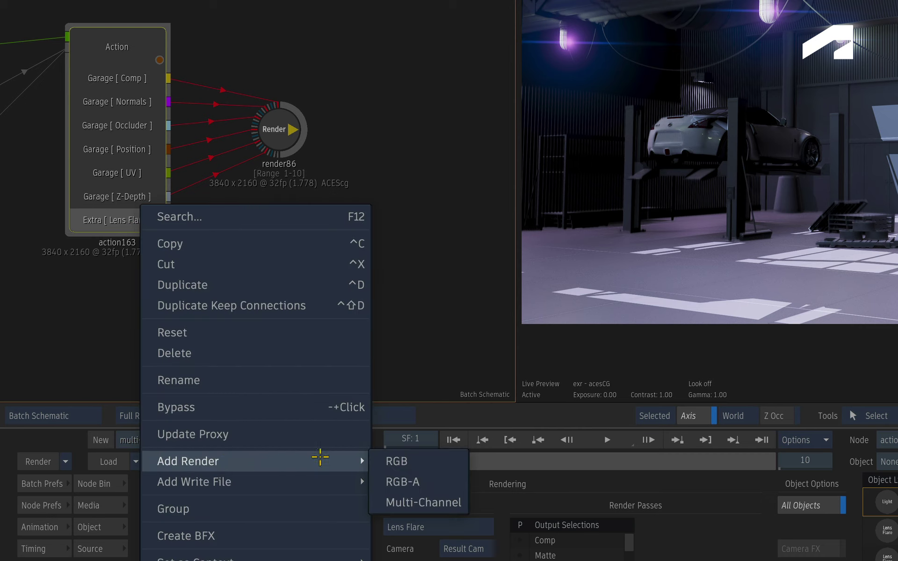
left_click(415, 496)
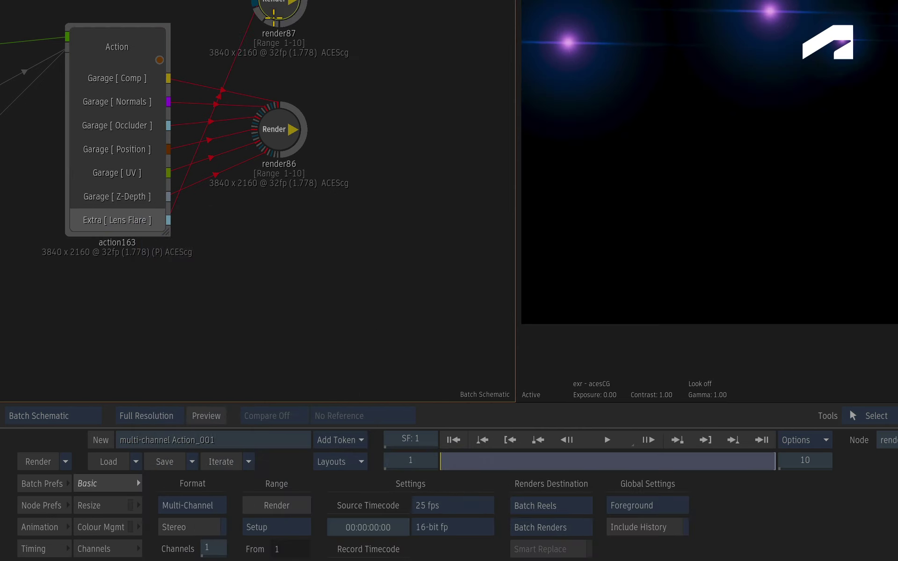
left_click_drag(273, 5, 276, 294)
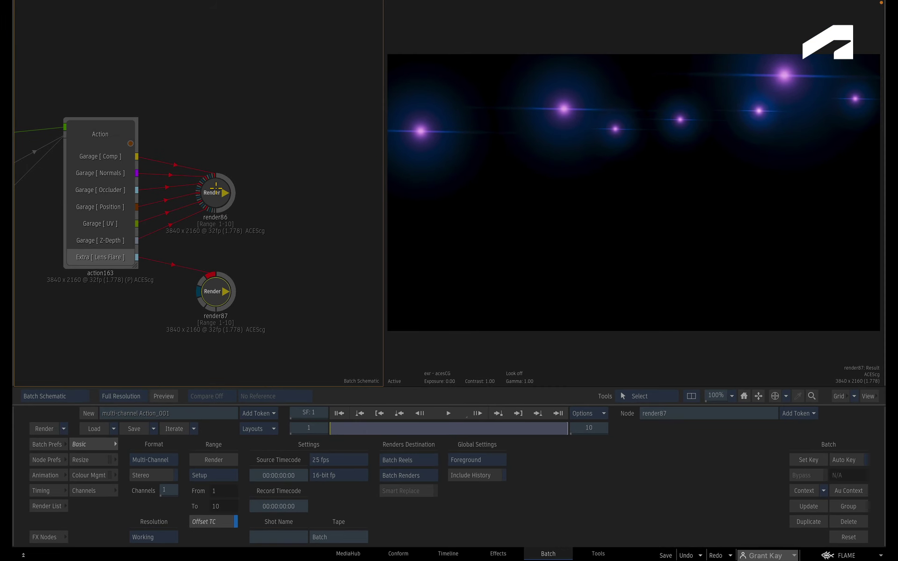
- Open the channel list of the Render node fed by the Garage outputs and examine its channel names
left_click(216, 189)
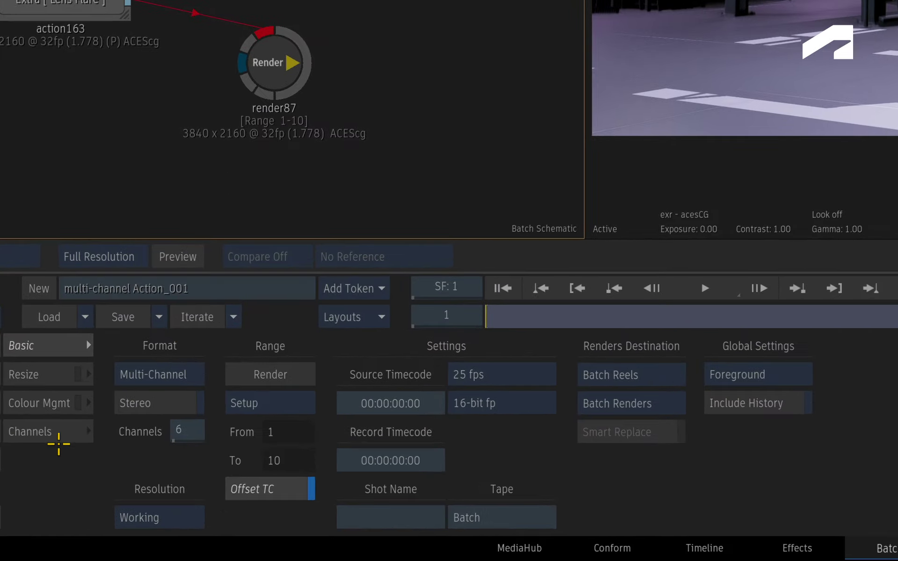
left_click(100, 492)
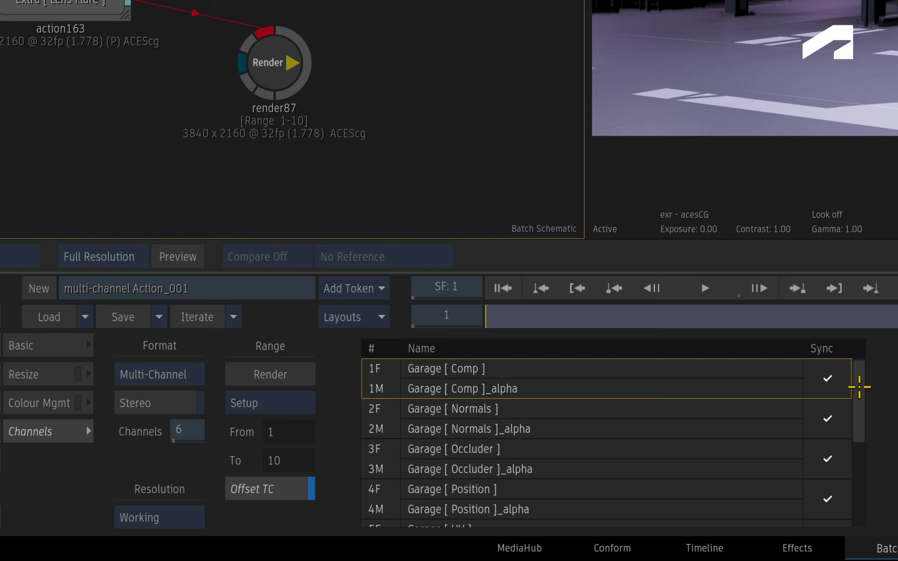
left_click_drag(858, 402, 843, 360)
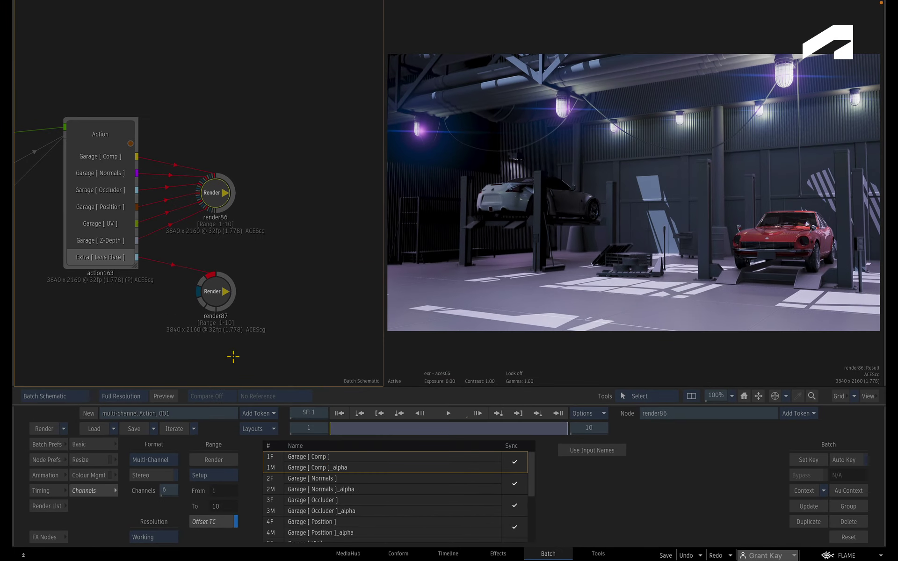
- Rename the Action node's Garage render layer to cars and update its Render node's channels to use the input names
left_click(99, 139)
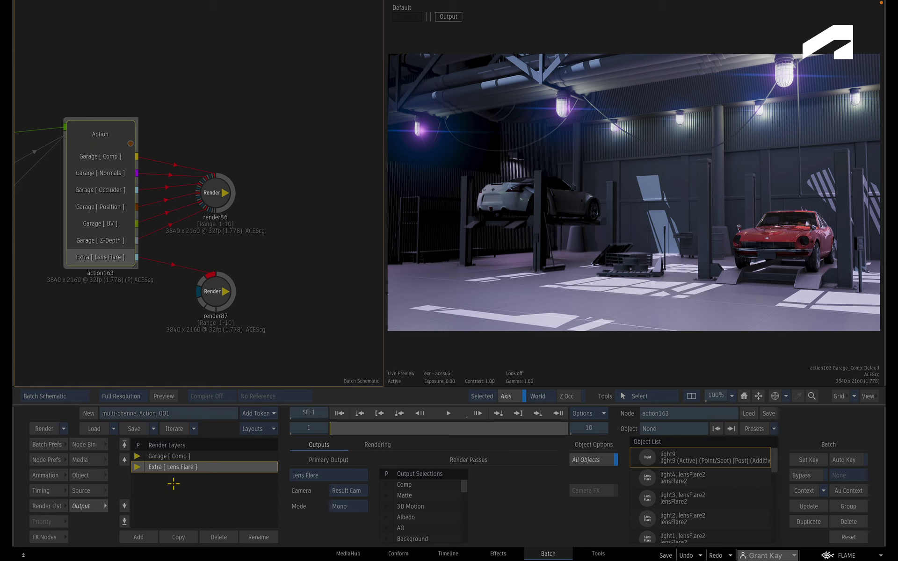
left_click(154, 456)
type("cars")
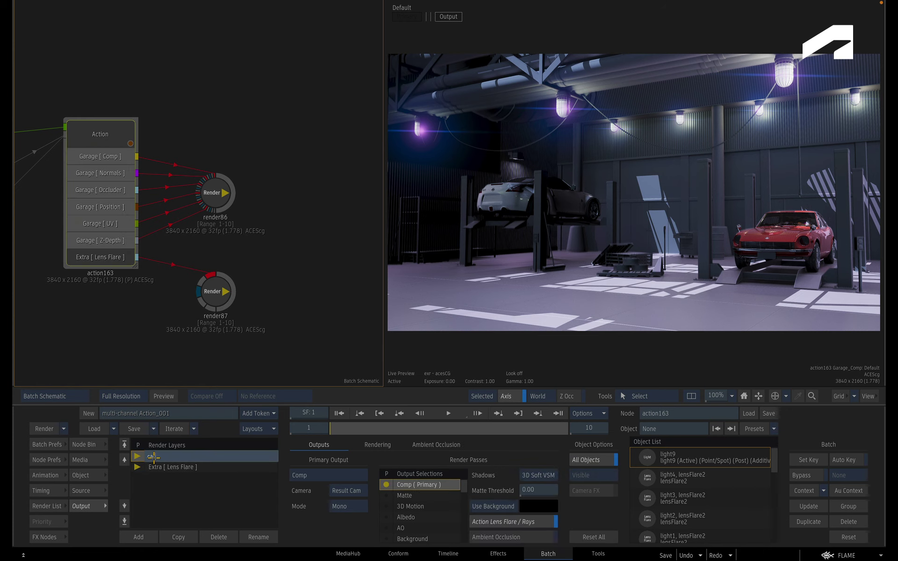
key("Return")
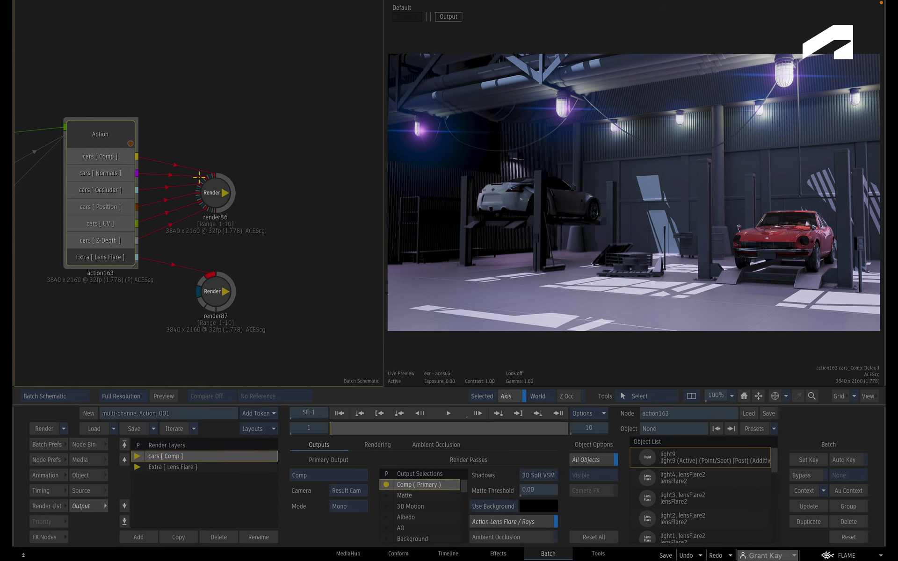
left_click(215, 192)
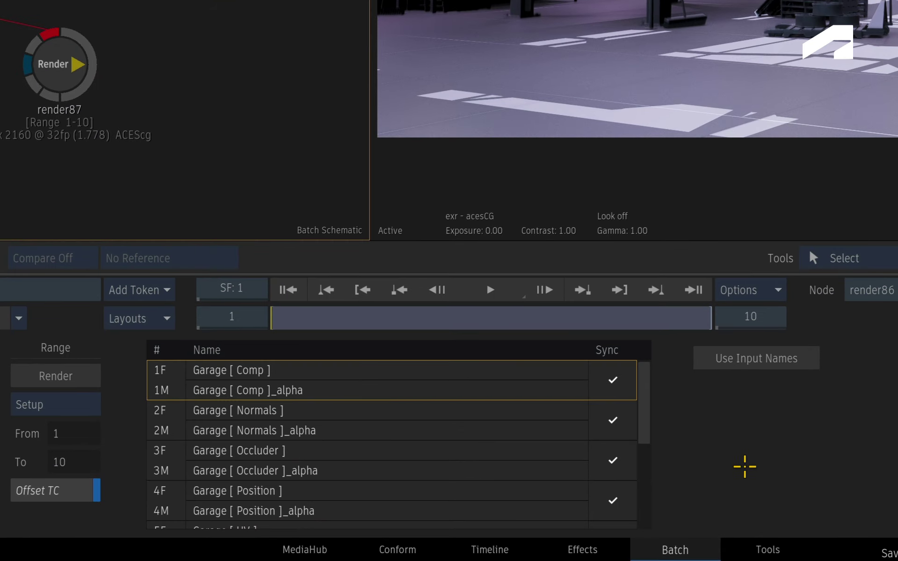
left_click(756, 358)
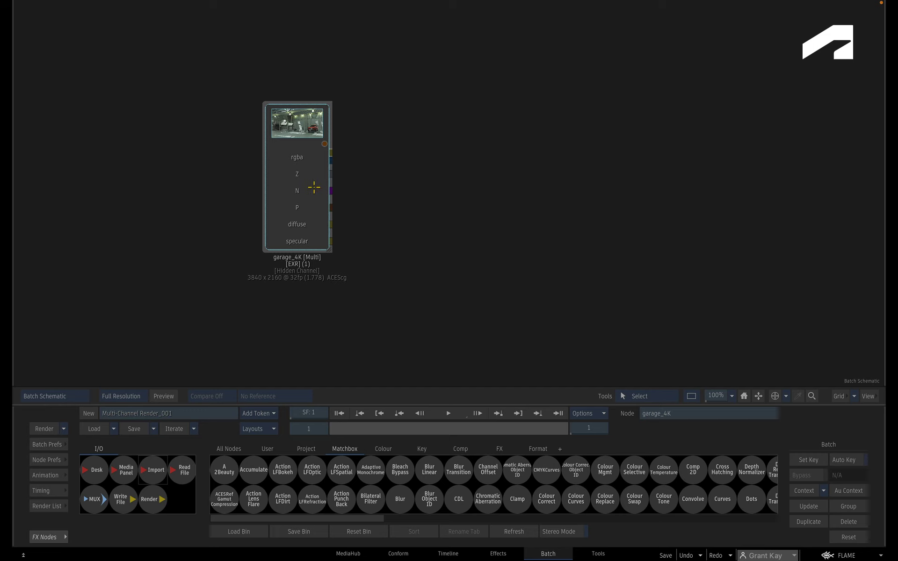
- Add a Multi-Channel Render node and a Multi-Channel Write File node to the garage_4K clip
right_click(314, 187)
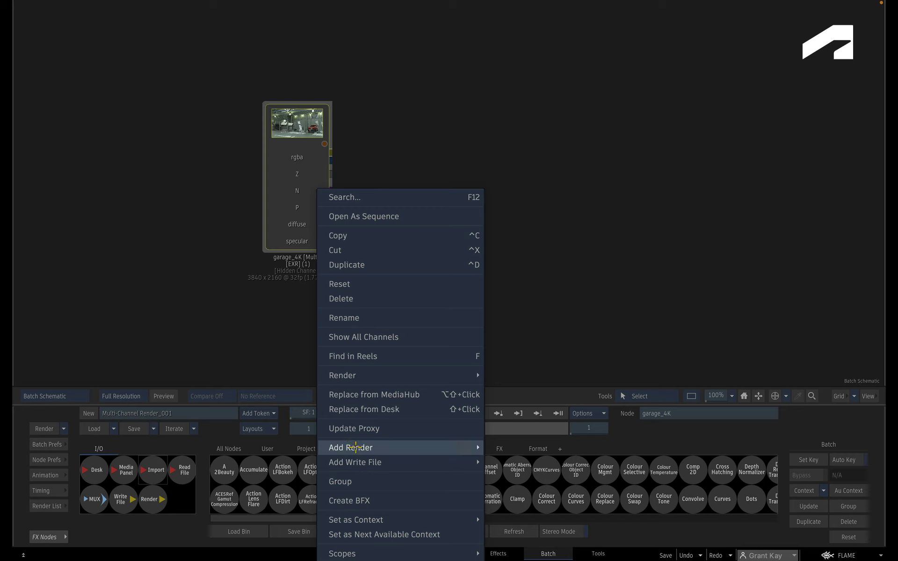
mouse_move(355, 446)
left_click(521, 477)
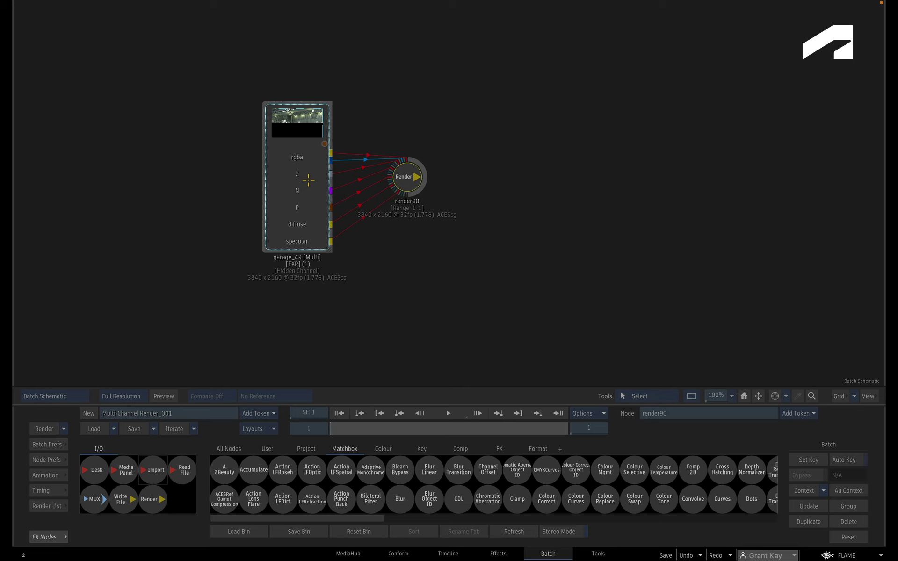
right_click(309, 182)
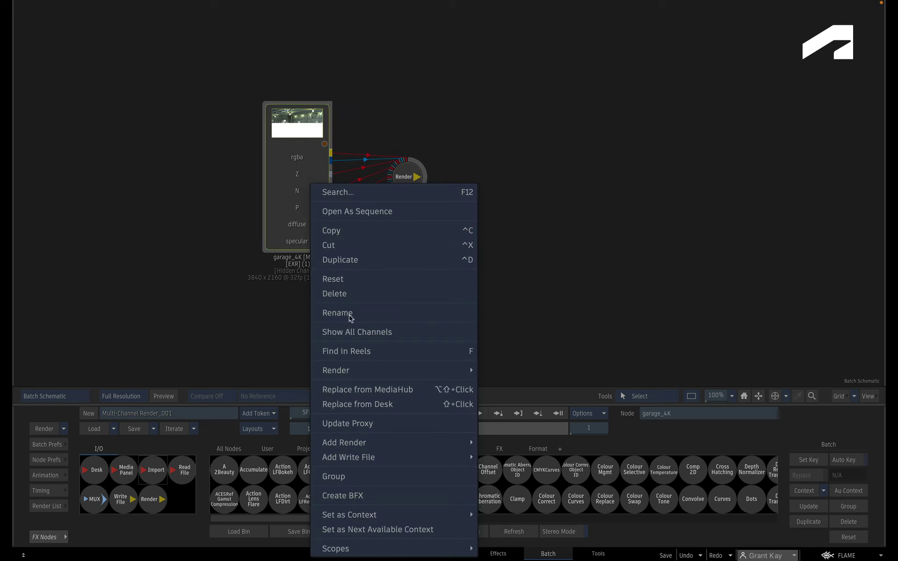
mouse_move(374, 457)
left_click(512, 487)
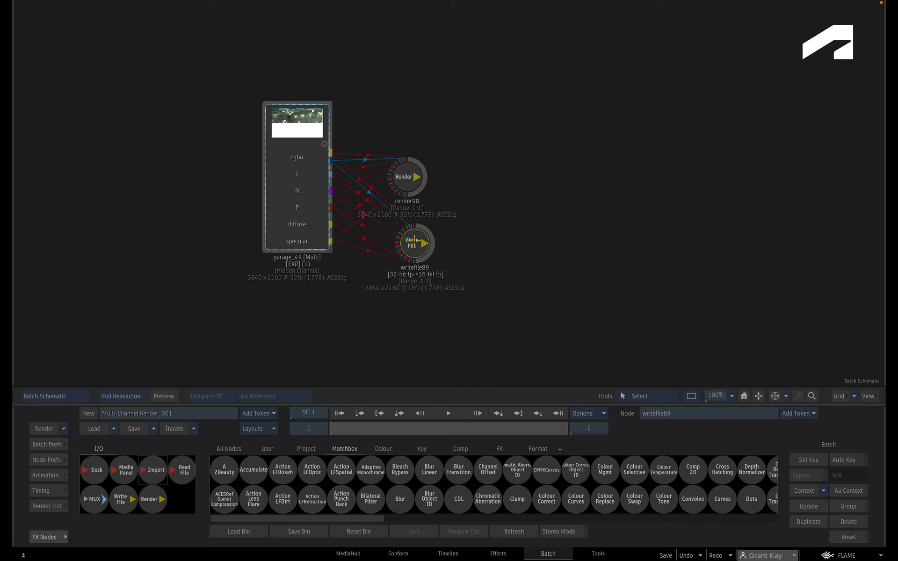
- Spread the Render and Write File nodes apart, aligned one above the other and farther from the garage_4K clip
left_click_drag(406, 177, 434, 140)
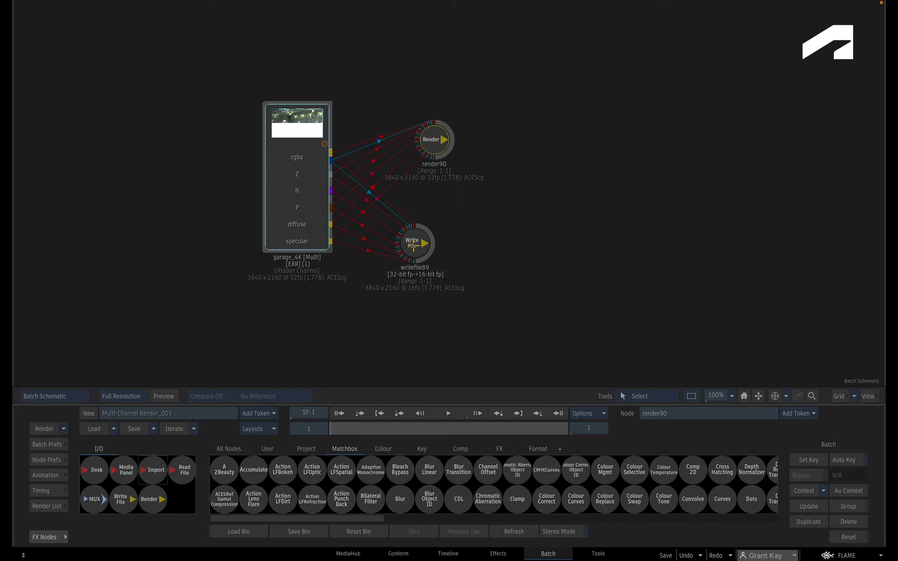
left_click_drag(411, 243, 473, 240)
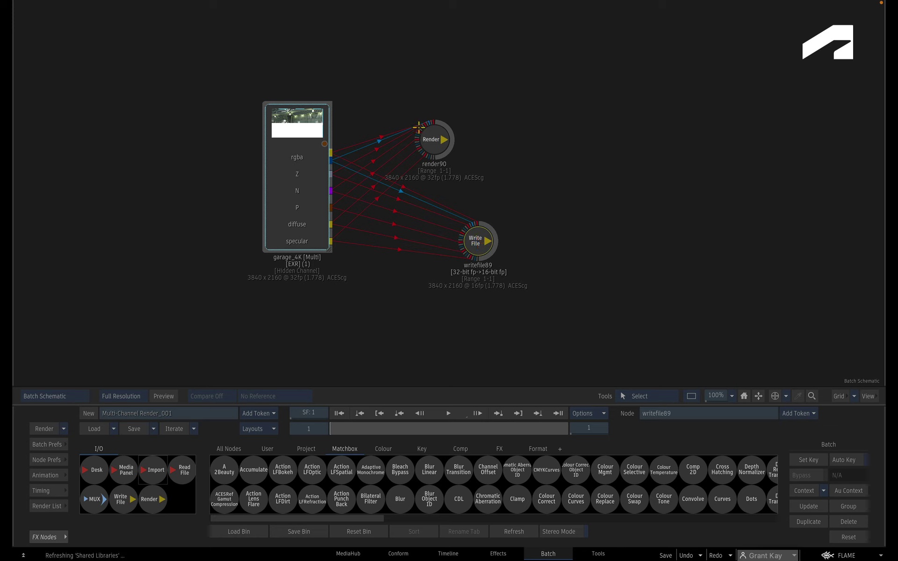
left_click_drag(419, 126, 462, 127)
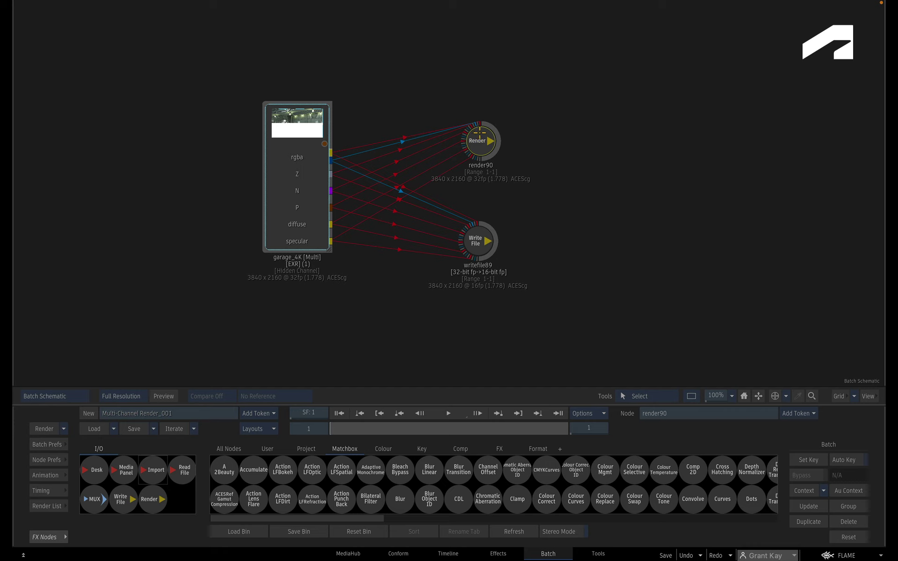
- Open the channel lists of the Render and Write File nodes and compare their front and matte channel names
double_click(480, 134)
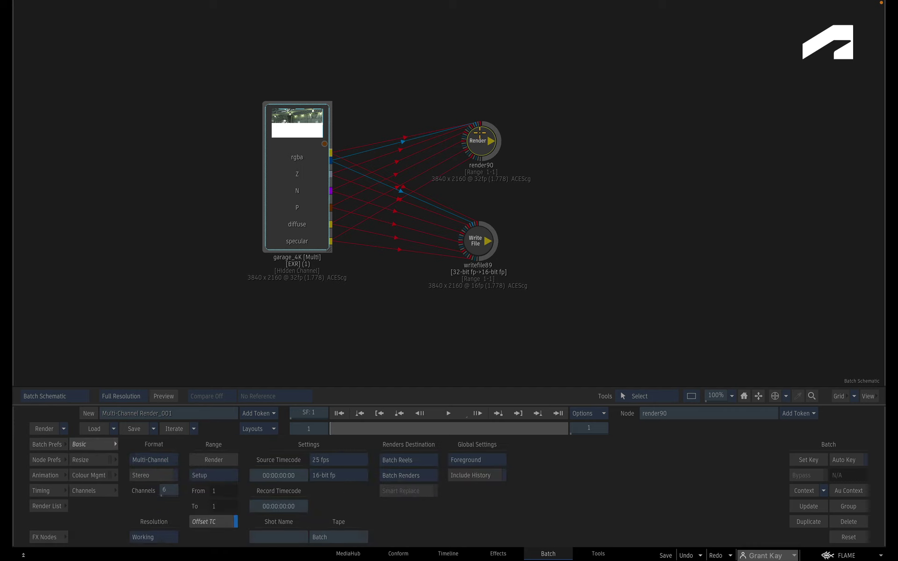
left_click(99, 491)
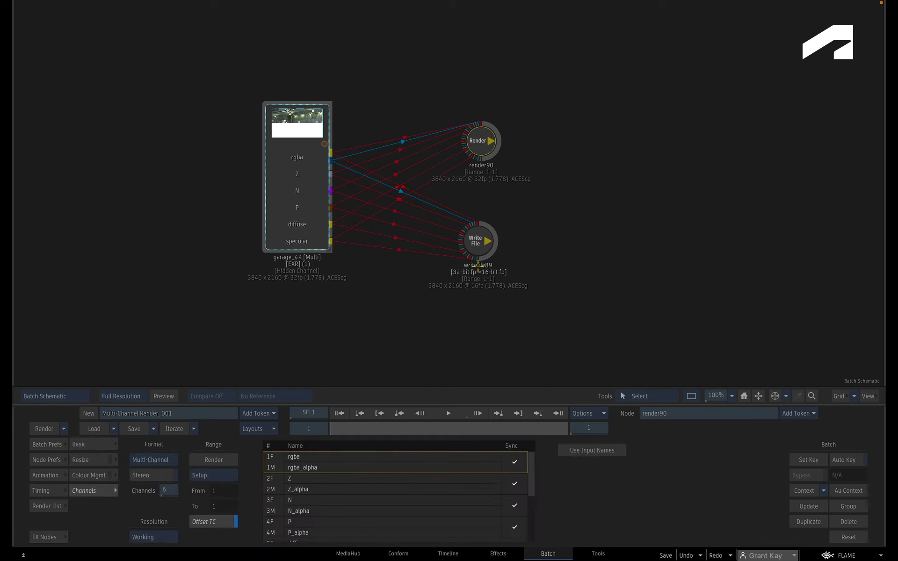
double_click(478, 232)
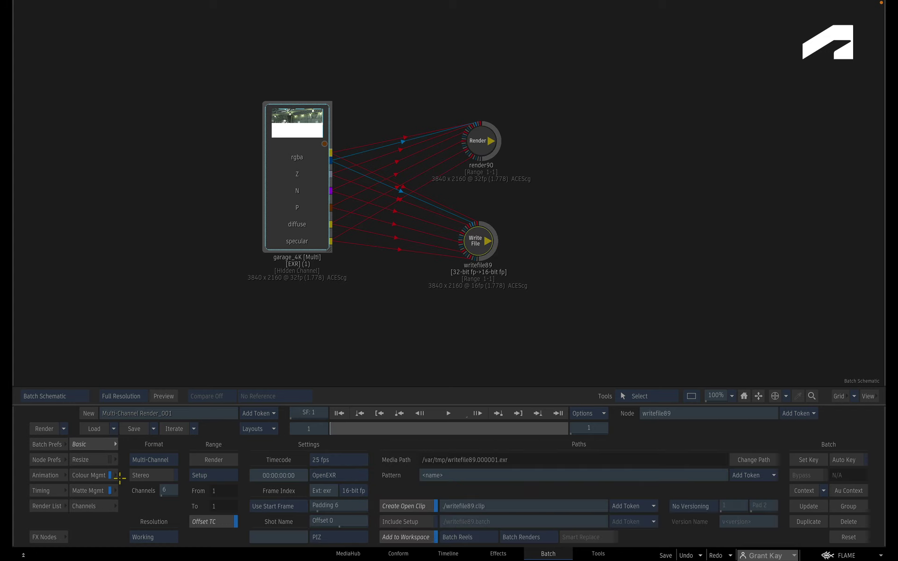
left_click(103, 504)
left_click(213, 475)
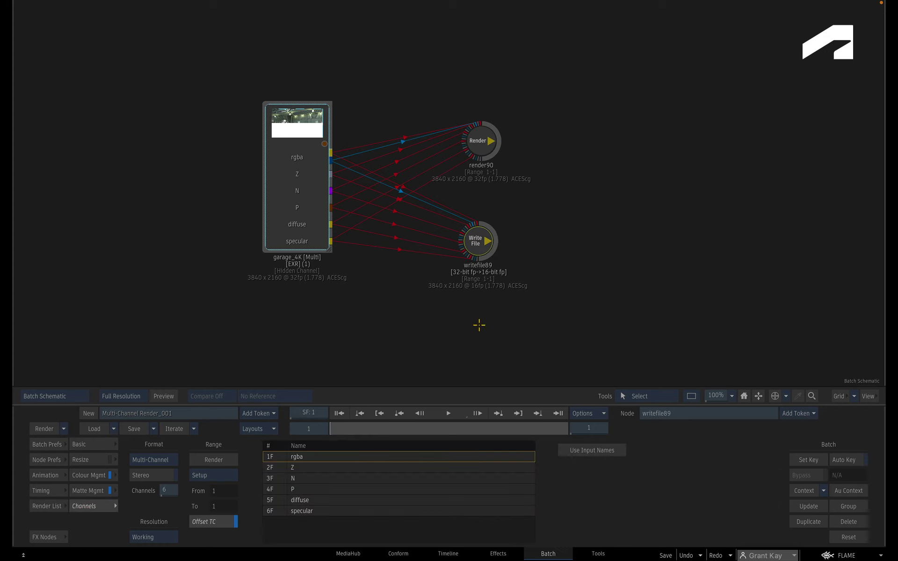
- Insert a Depth Normalizer node between the garage_4K clip's Z channel and the Render and Write File nodes, and preview its result
double_click(295, 108)
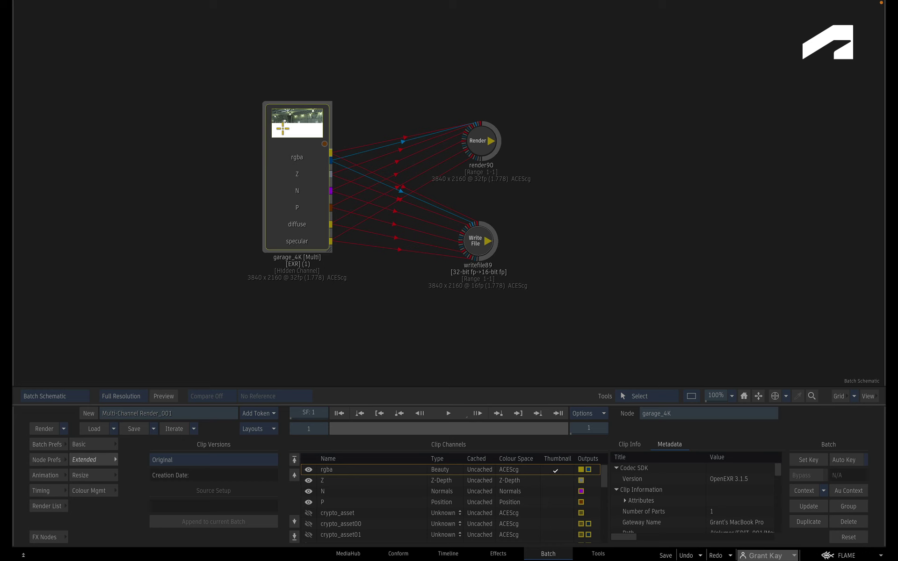
left_click(47, 537)
double_click(495, 471)
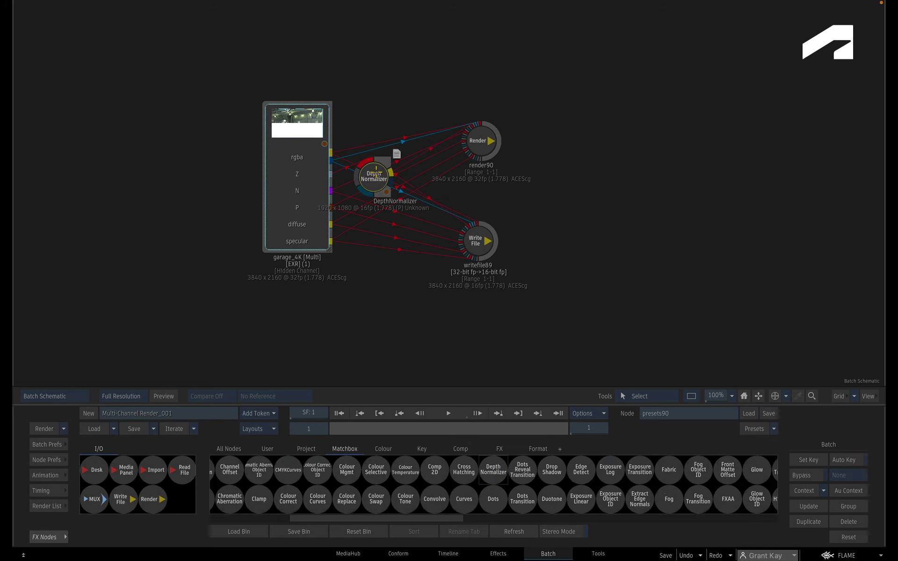
left_click_drag(377, 173, 391, 308)
double_click(392, 308)
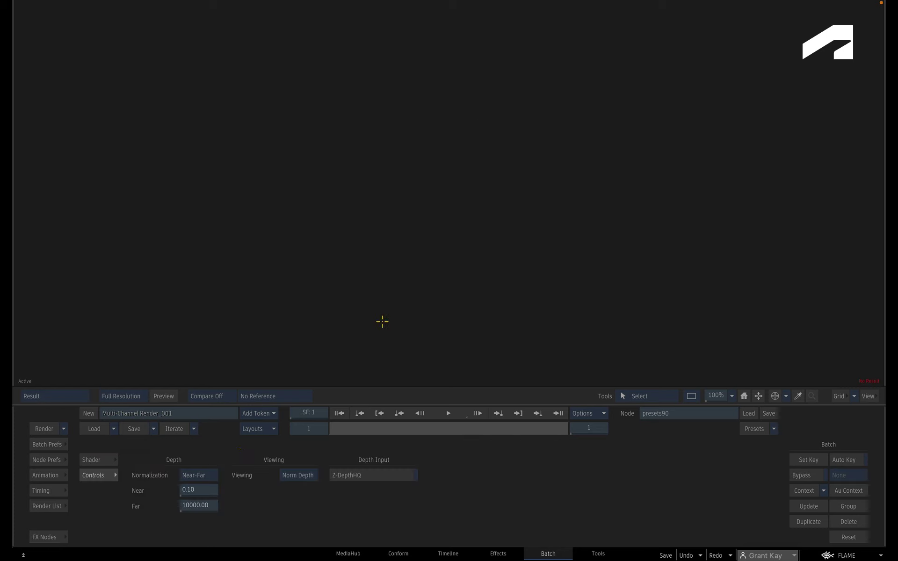
left_click(393, 459)
left_click(390, 442)
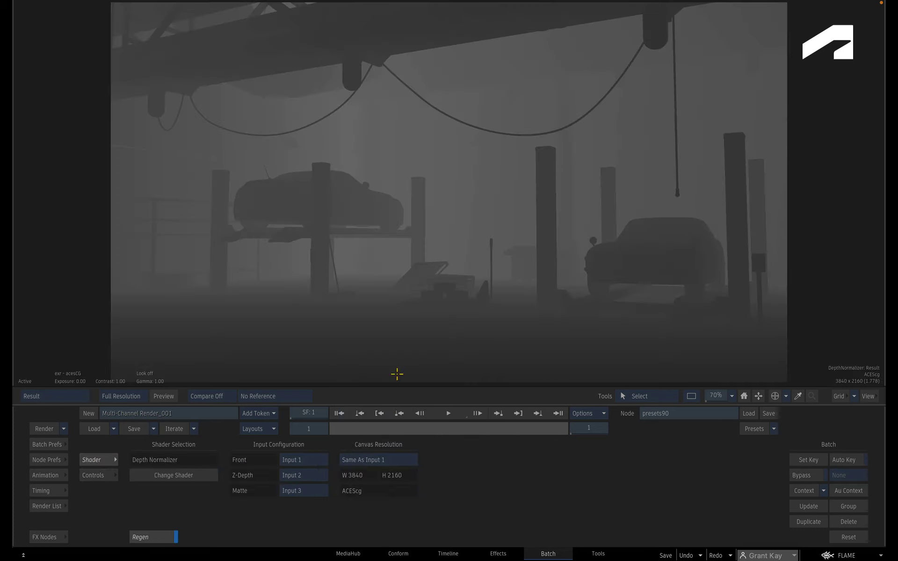
key("F4")
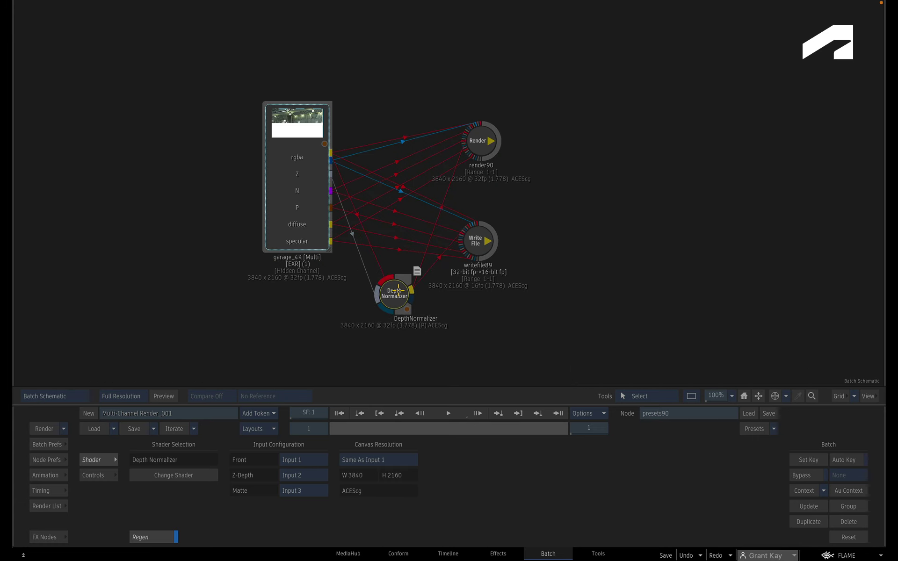
- Apply the input names to the Write File node's channels and rename channel 2F to depth
left_click(475, 237)
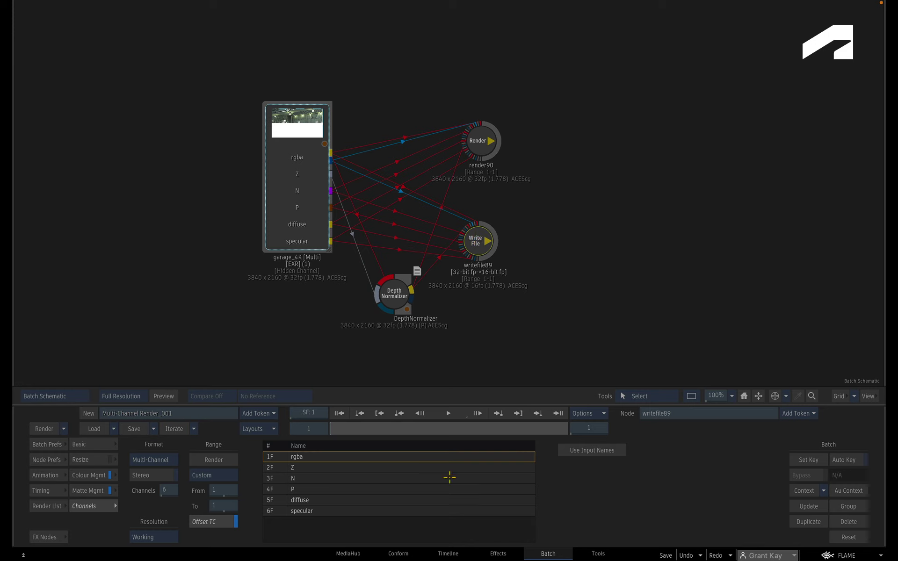
left_click(595, 451)
double_click(298, 467)
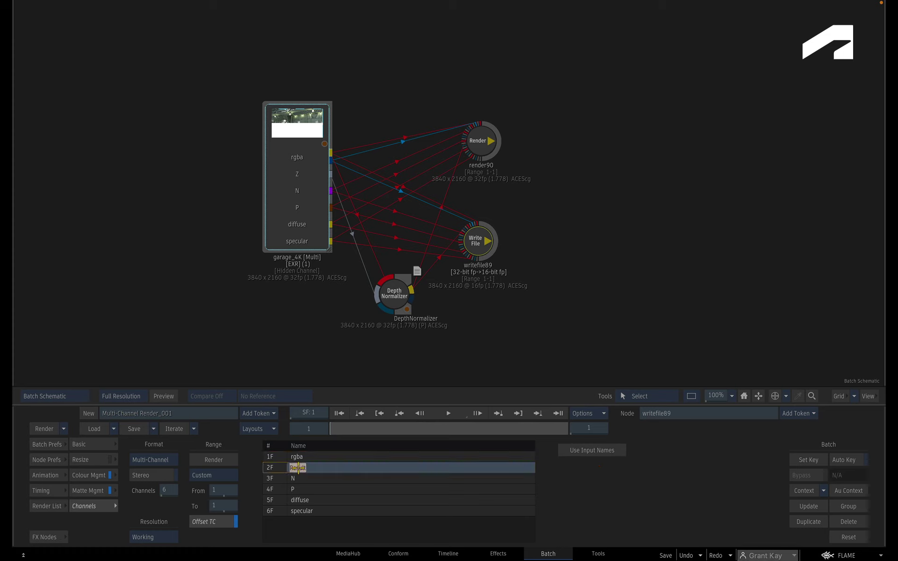
type("depth")
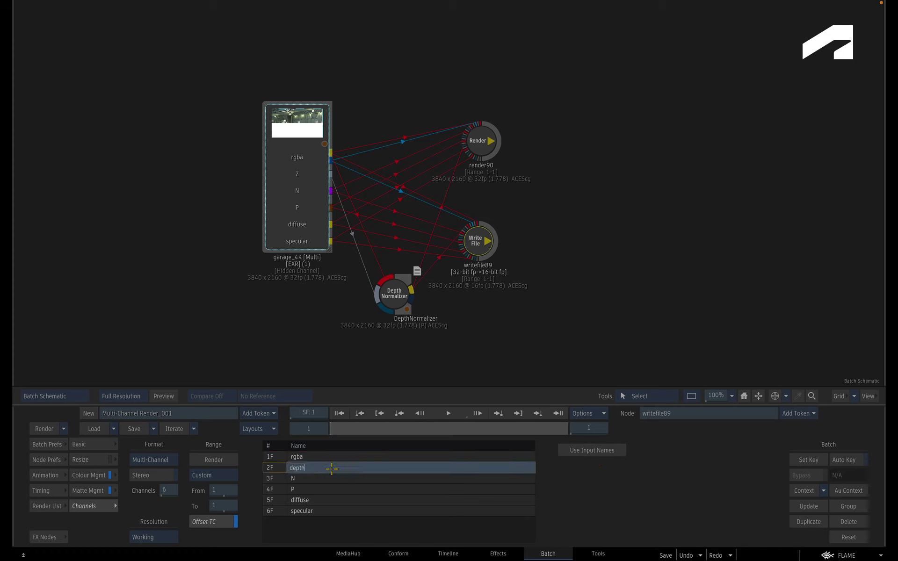
key("Return")
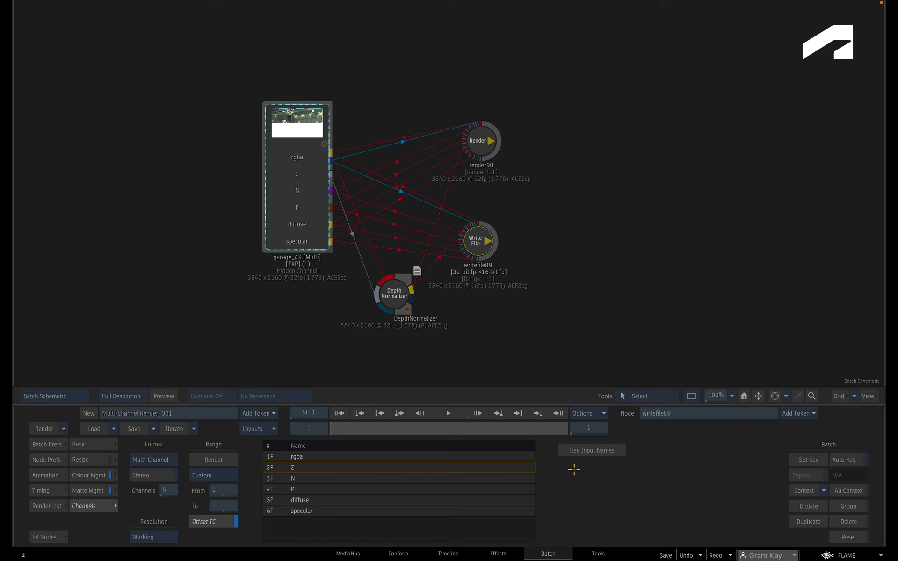
- Examine the Render node's front and matte channel names, and switch Sync off and back on for the rgba pair
left_click(480, 141)
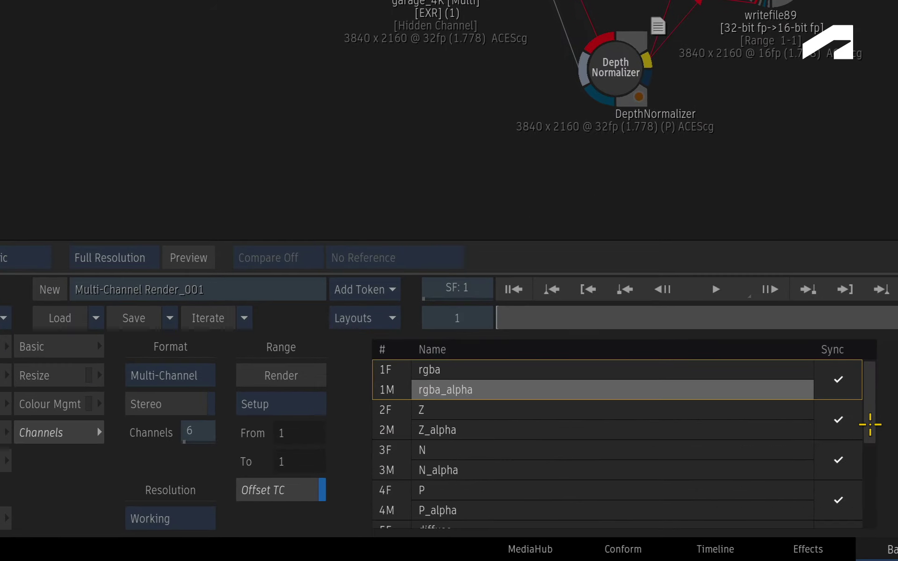
left_click_drag(581, 476, 583, 528)
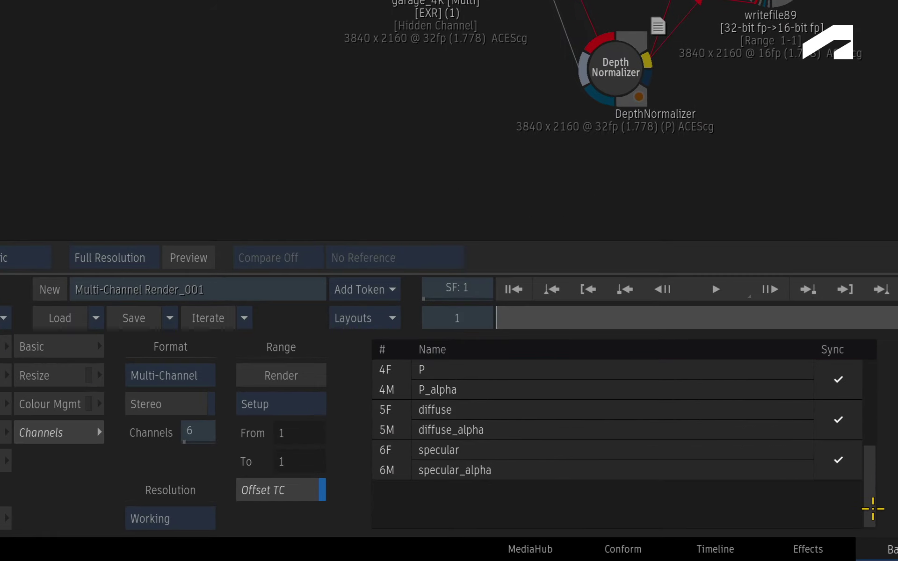
left_click_drag(873, 508, 883, 379)
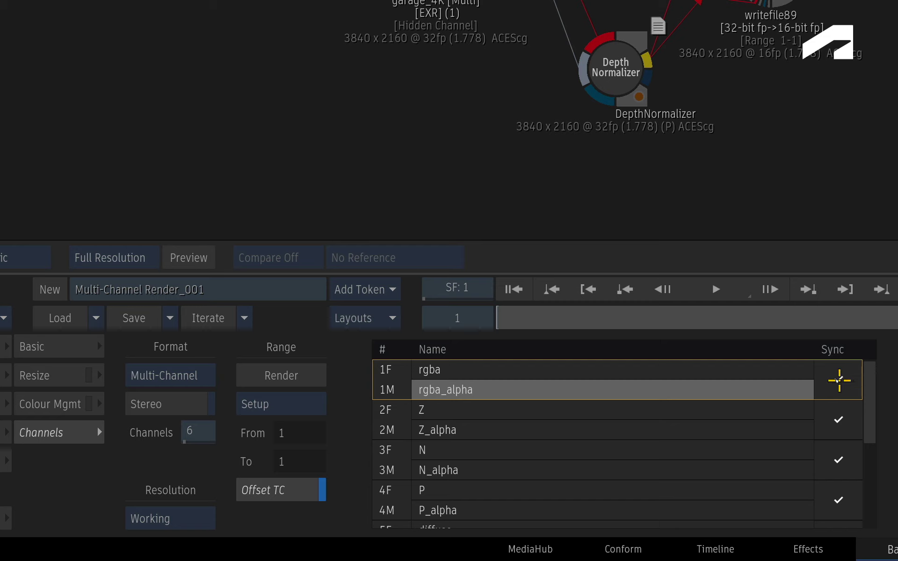
left_click(838, 379)
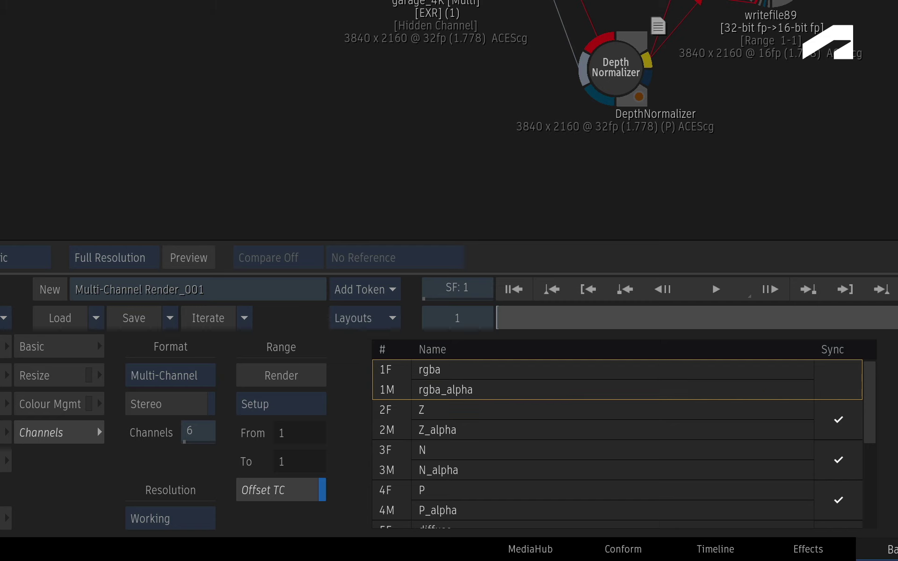
left_click(837, 380)
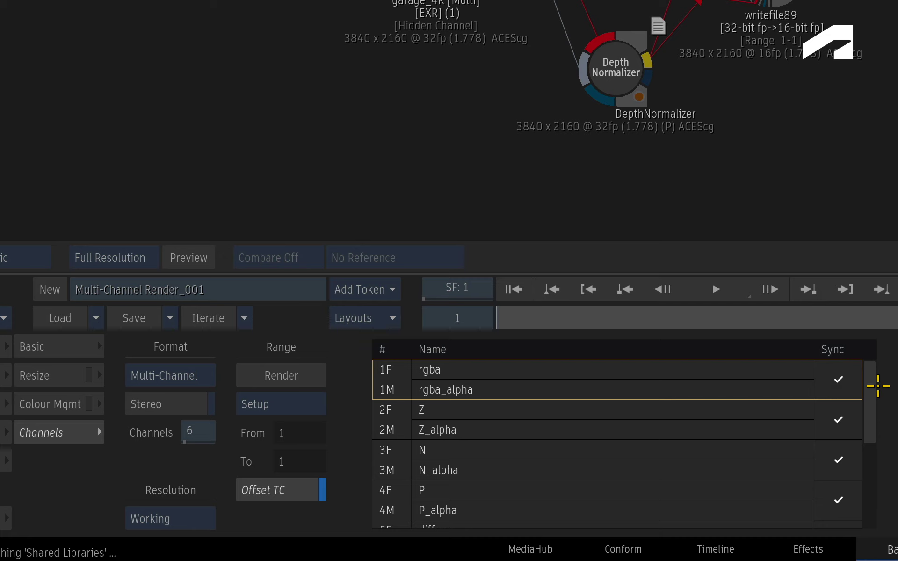